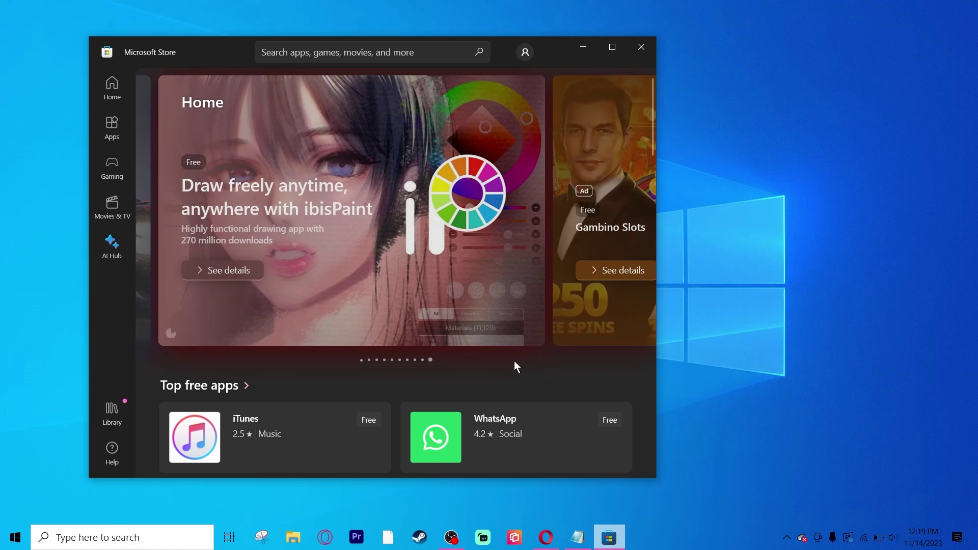
Close the Microsoft Store window with Alt+F4 to return to the desktop
key(alt+F4)
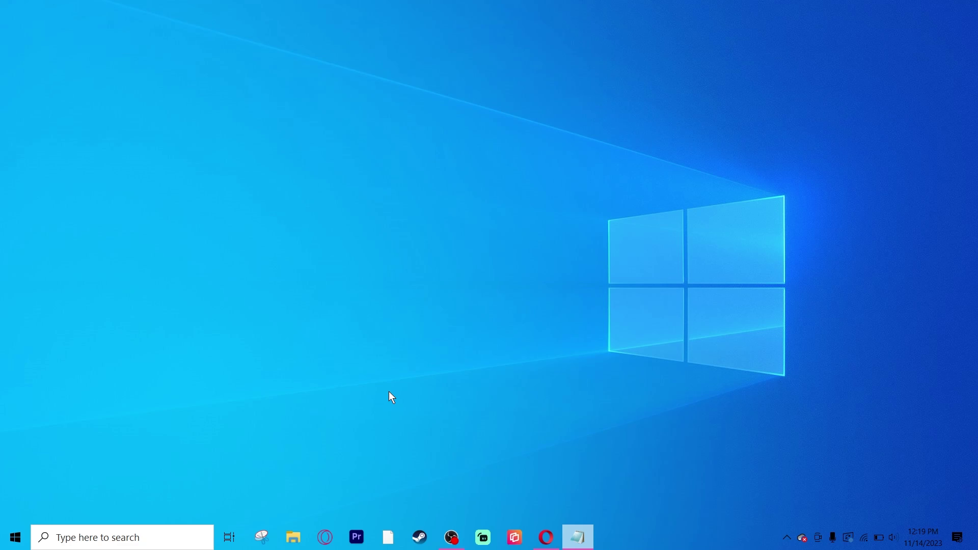
click(294, 537)
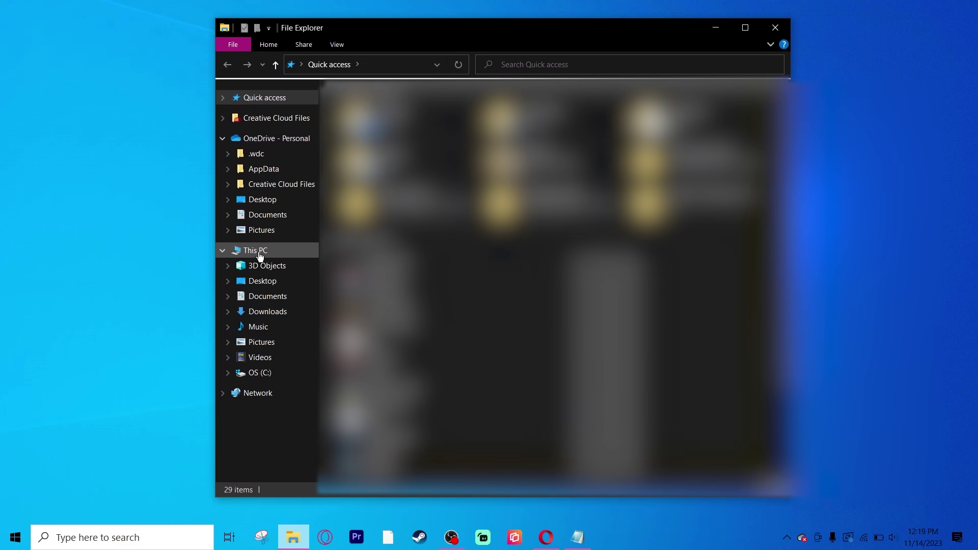
click(265, 255)
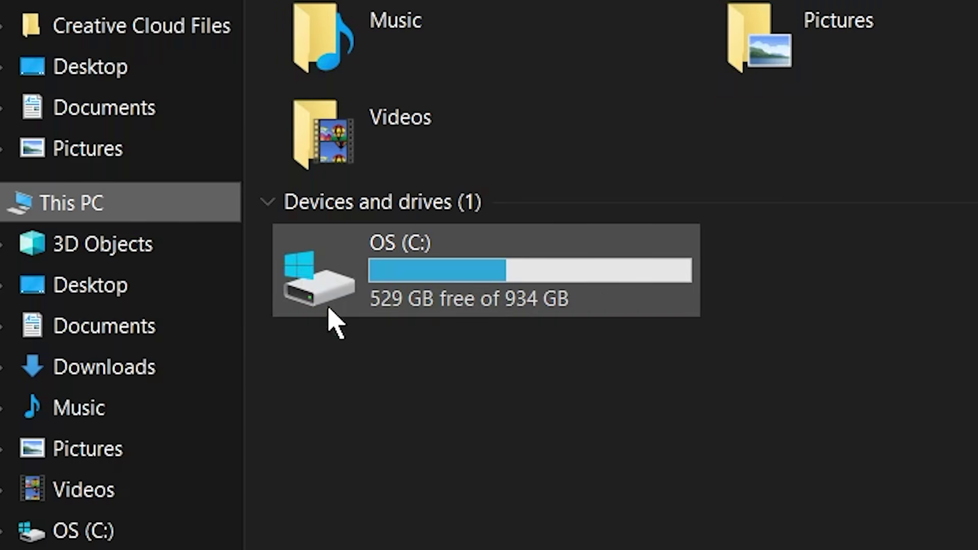
mouse_move(337, 312)
mouse_move(634, 296)
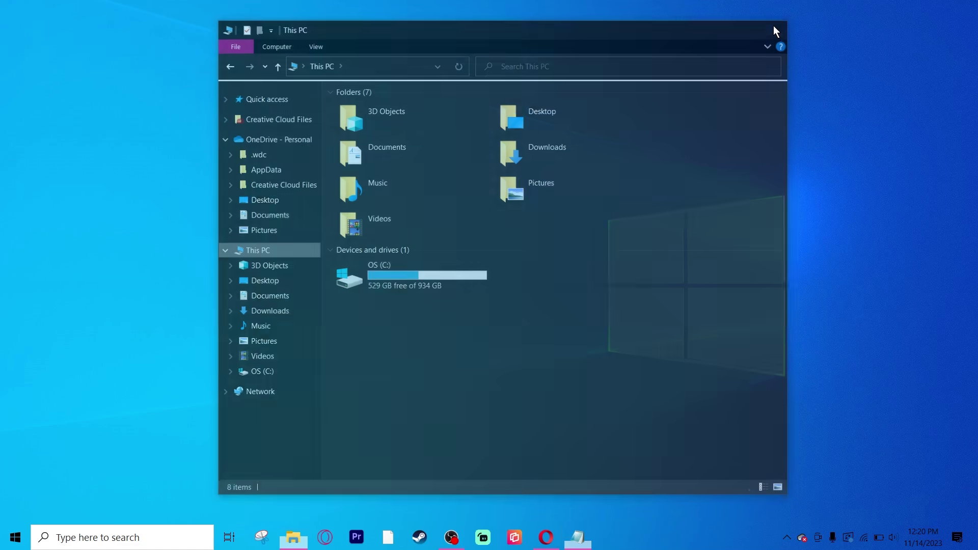
Close File Explorer and open Settings > System > Storage, then the Temporary files breakdown
click(774, 31)
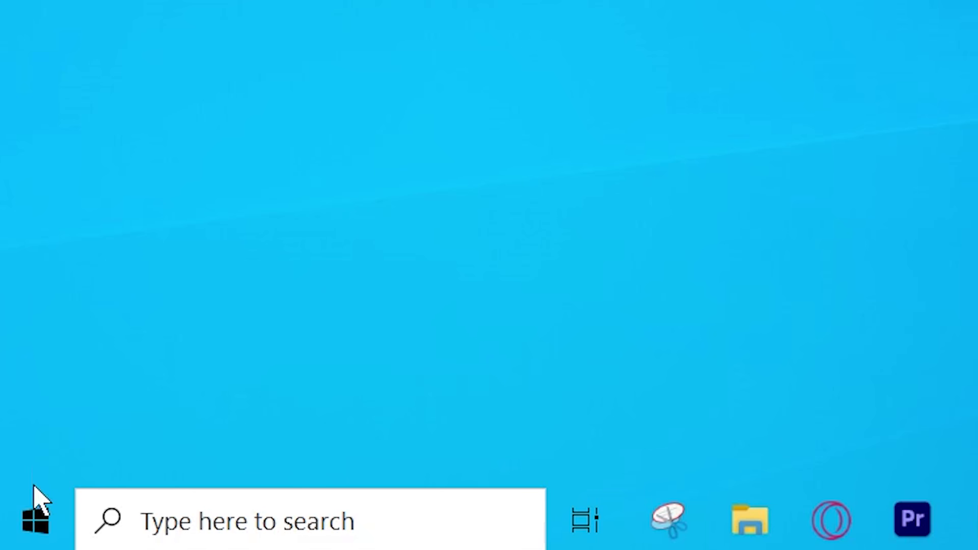
right_click(21, 538)
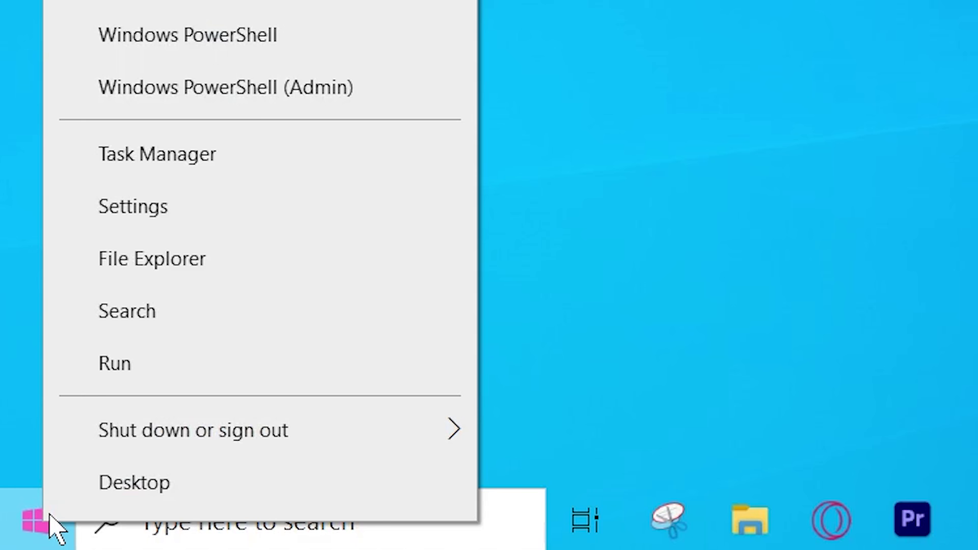
click(153, 217)
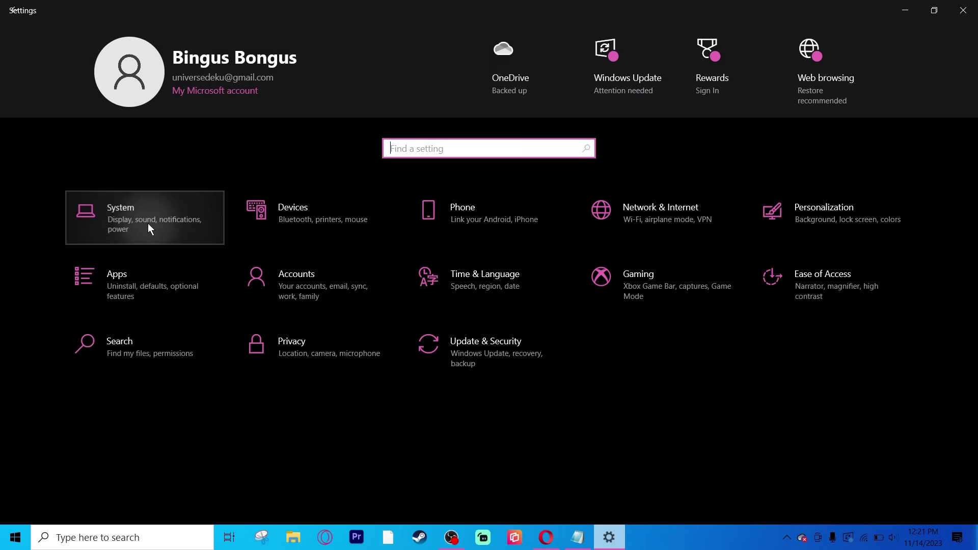
click(148, 223)
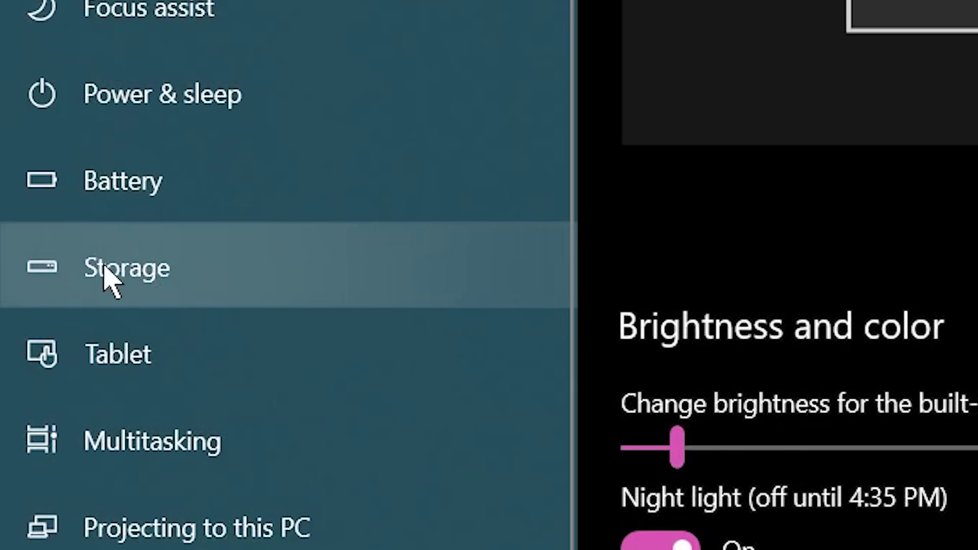
click(141, 261)
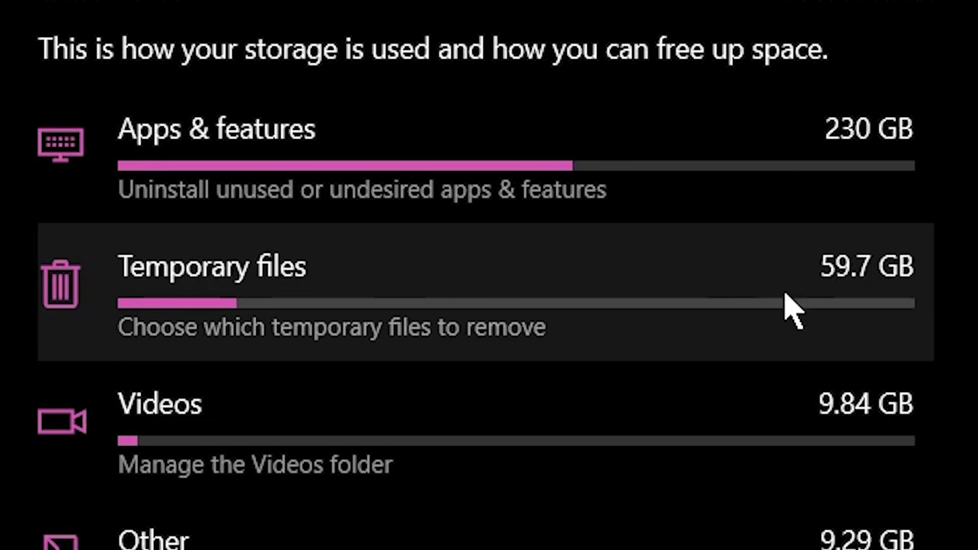
click(371, 312)
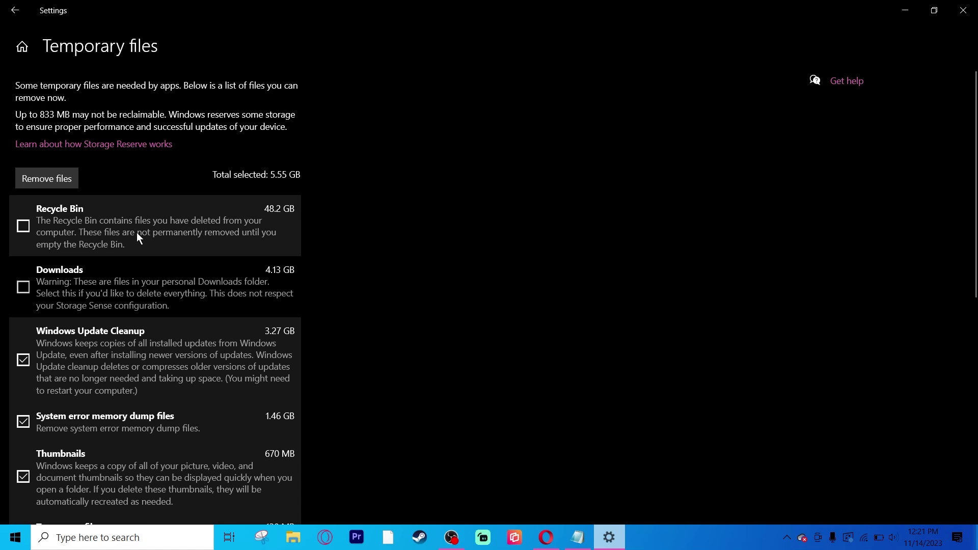
Include the 48.2 GB Recycle Bin, remove the temporary files, and close Settings
scroll(127, 287, down, 3)
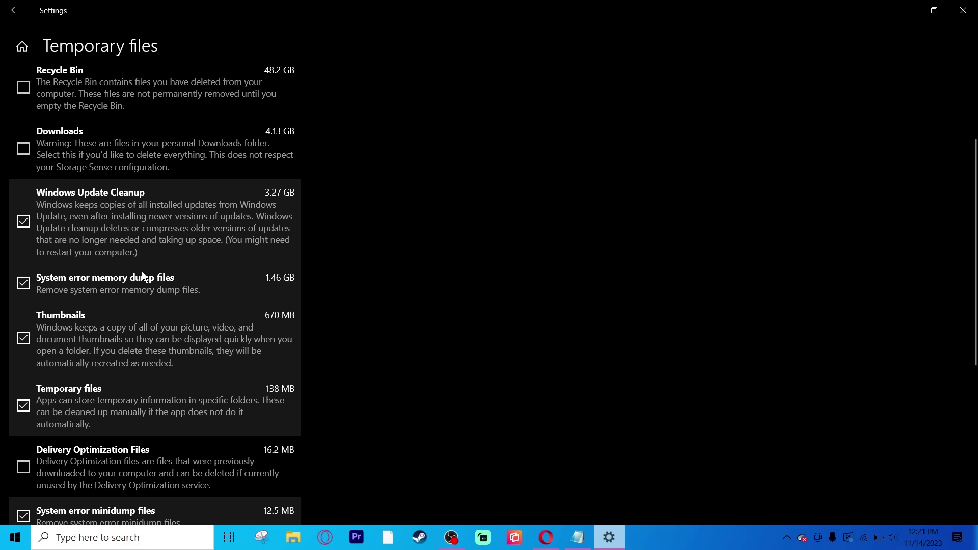
scroll(122, 387, down, 4)
scroll(130, 401, up, 8)
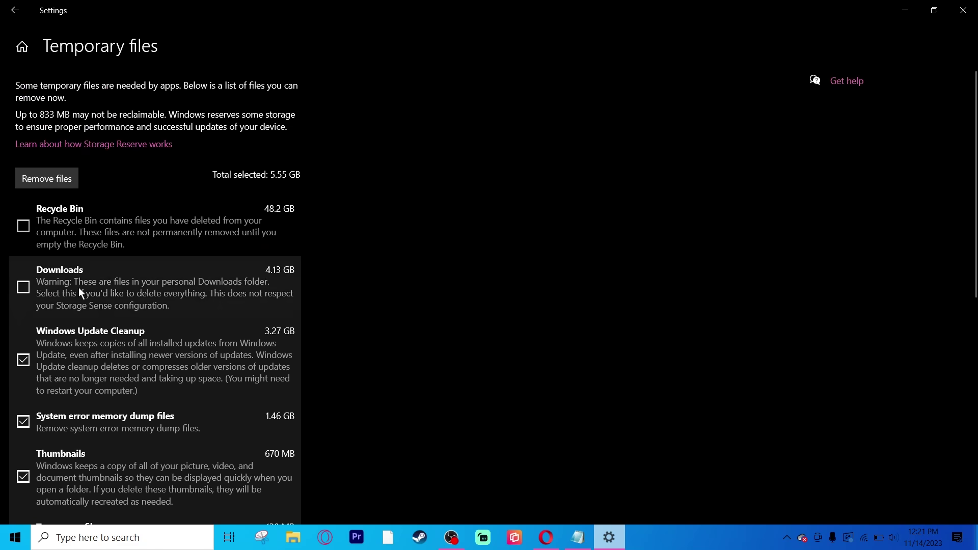
click(23, 226)
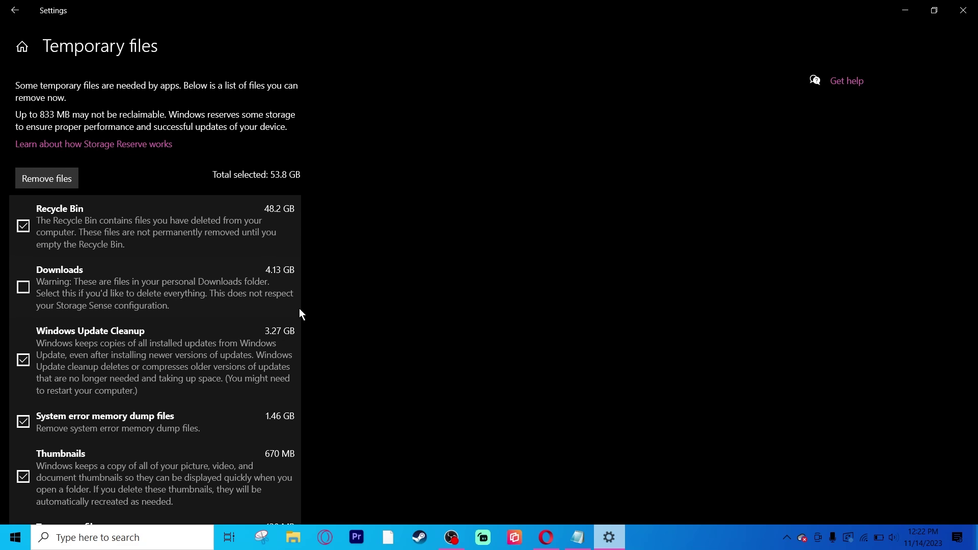
click(48, 180)
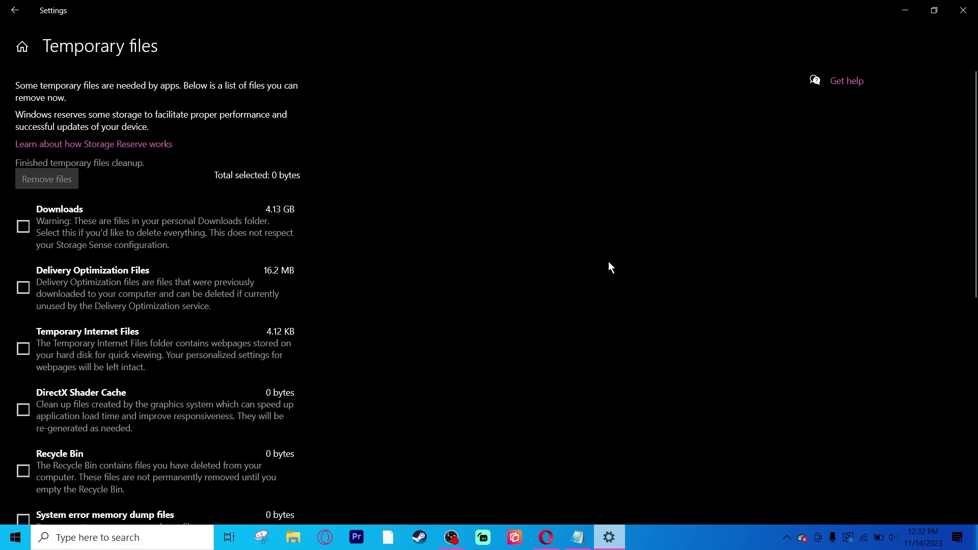
click(962, 11)
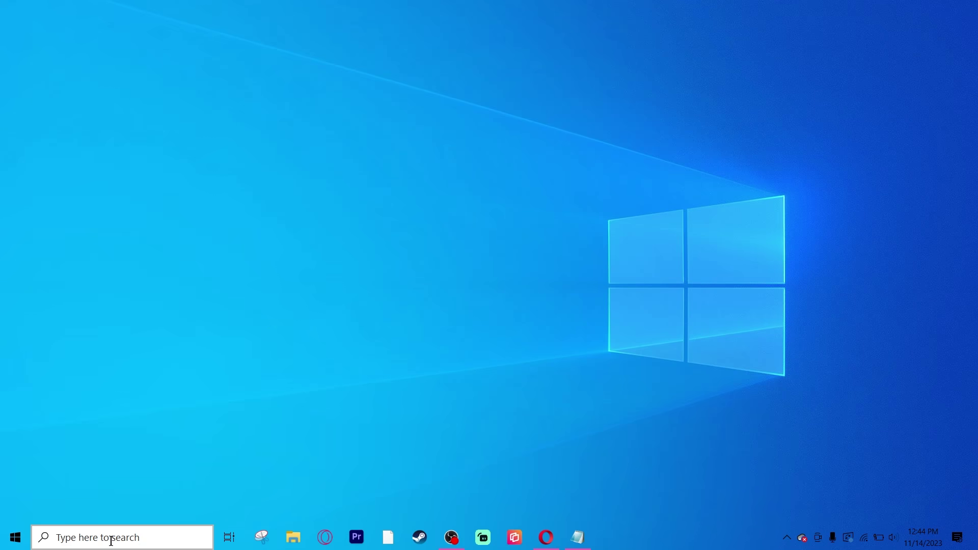
Search 'cmd' and launch Command Prompt as administrator
click(111, 541)
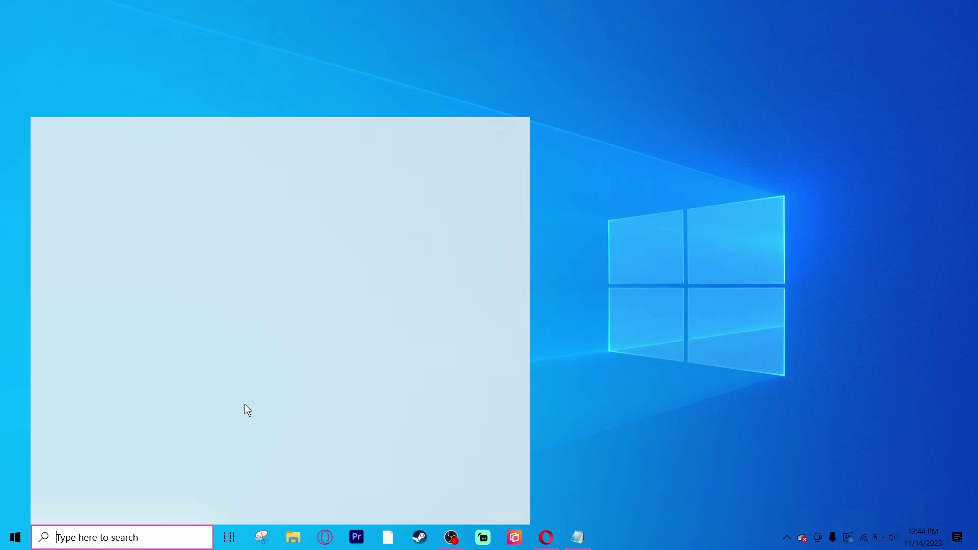
text(cmd)
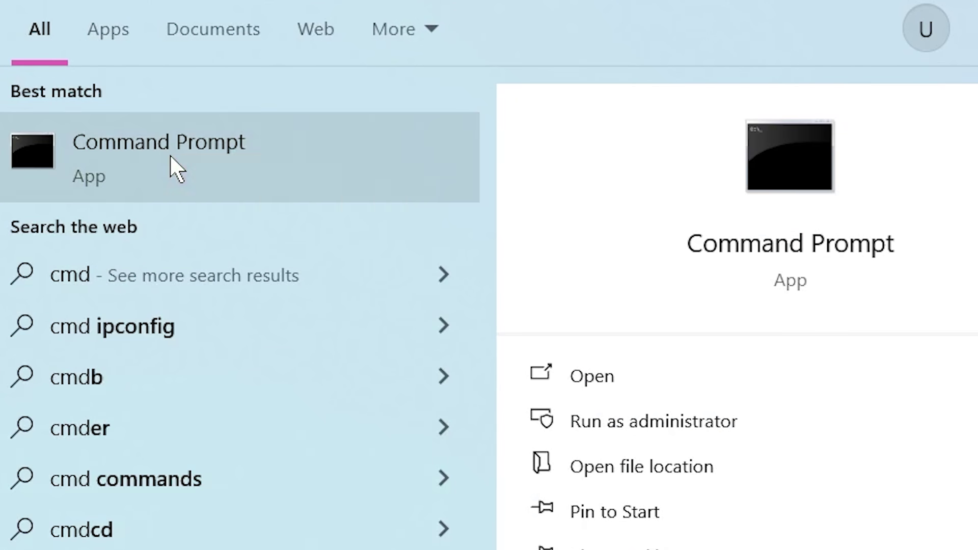
right_click(169, 154)
click(251, 183)
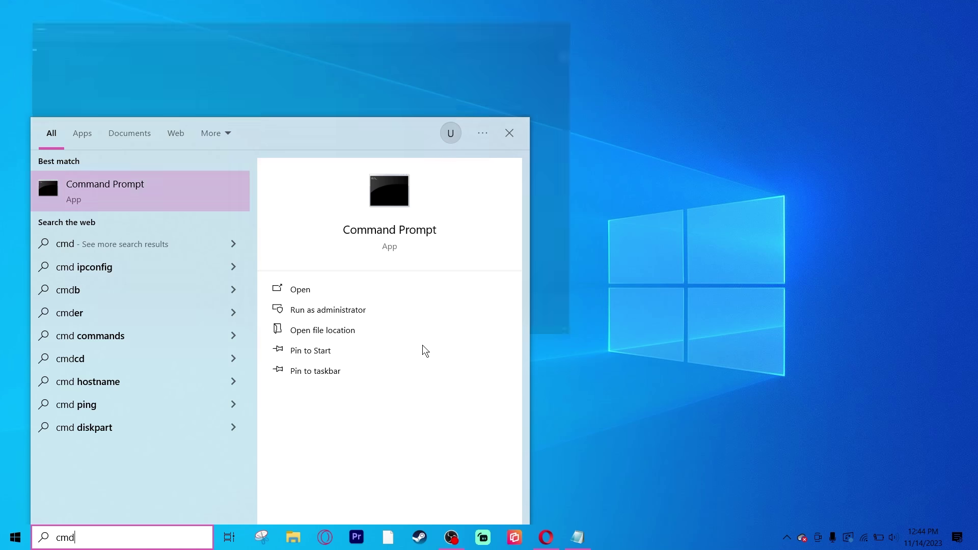
click(618, 123)
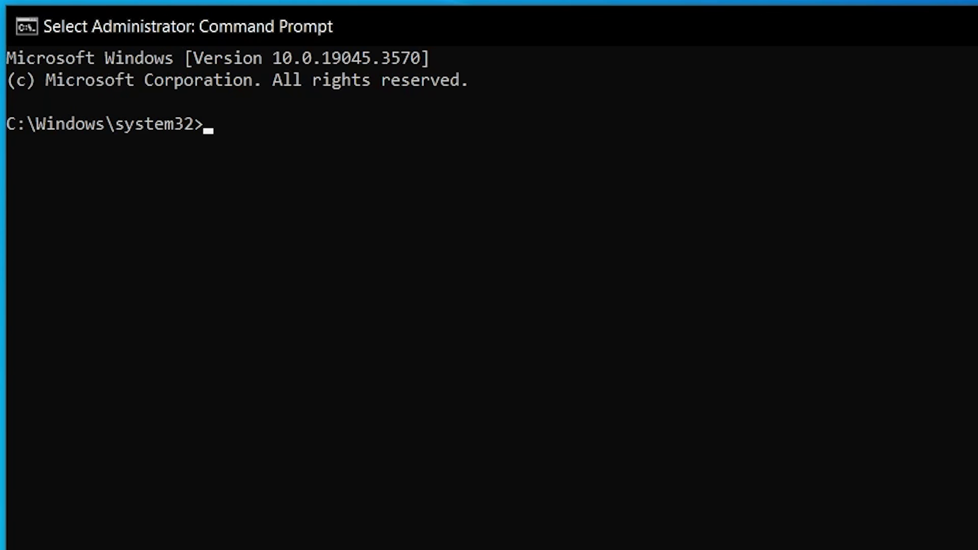
Run wsreset.exe to reset the Store cache, then close the reopened Store window
text(ws)
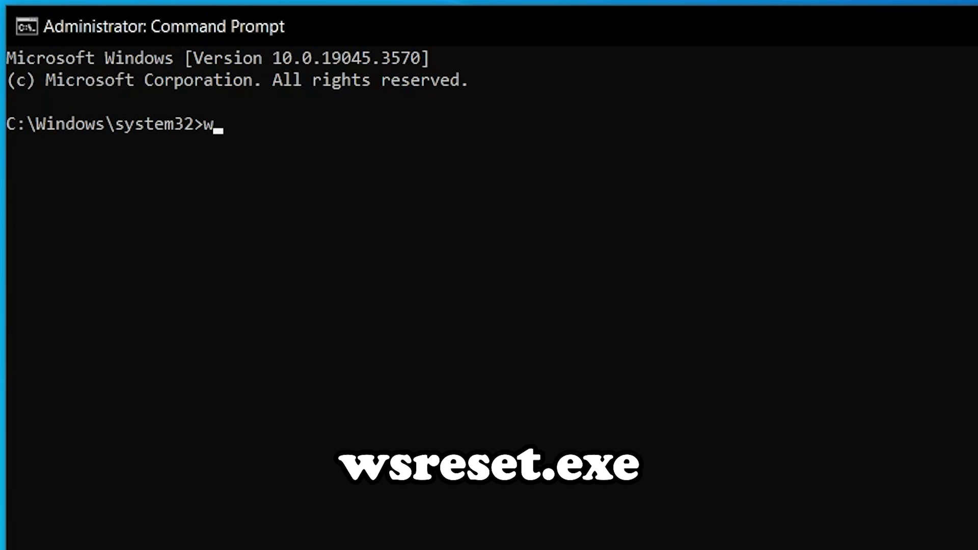
text(reset.exe)
key(Return)
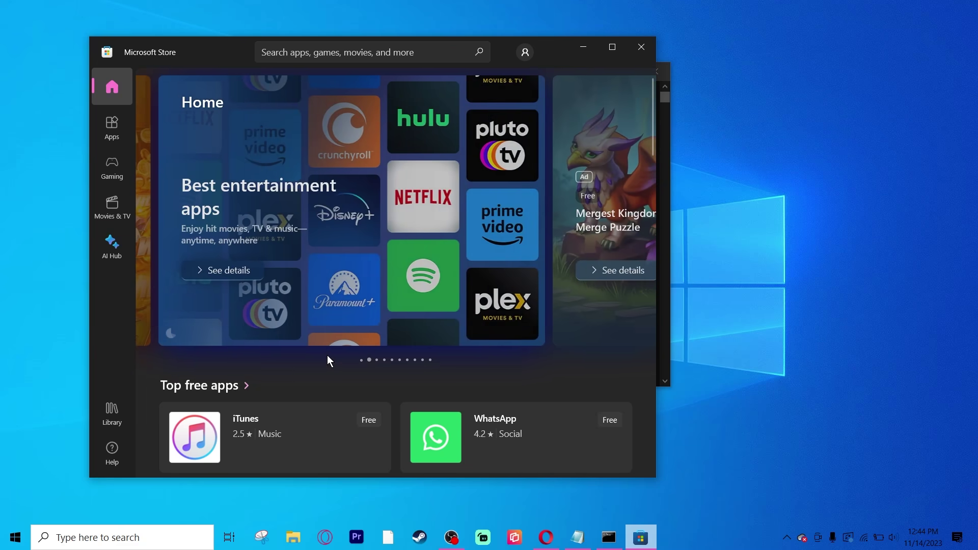
click(639, 47)
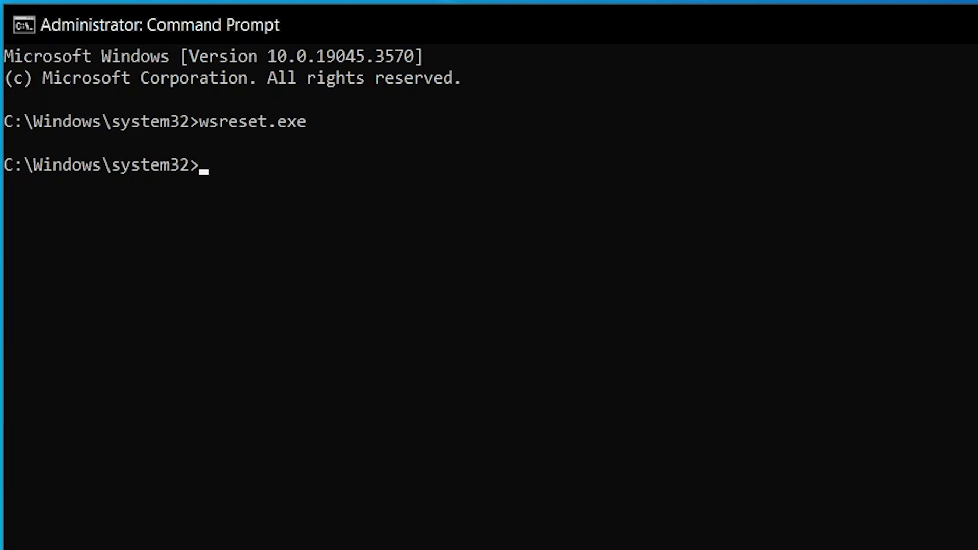
Run sfc /scannow in the administrator Command Prompt
text(sfc)
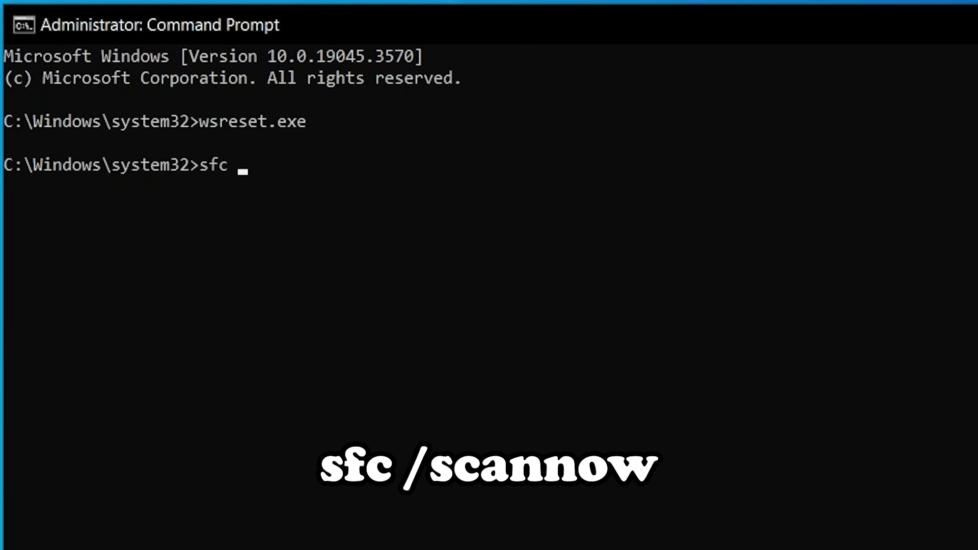
text( /scannow)
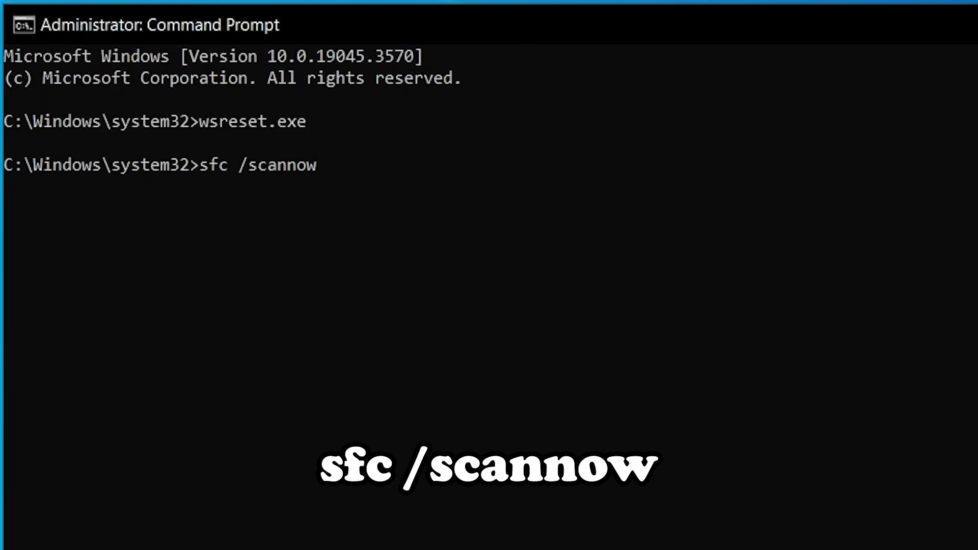
key(Return)
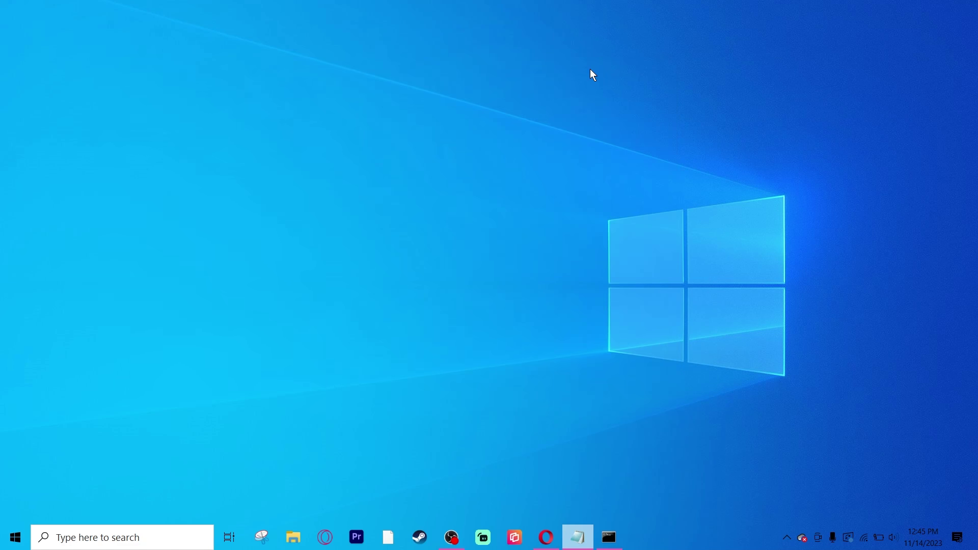
Search 'services', launch the Services app, and enlarge and reposition its window
click(109, 534)
text(s)
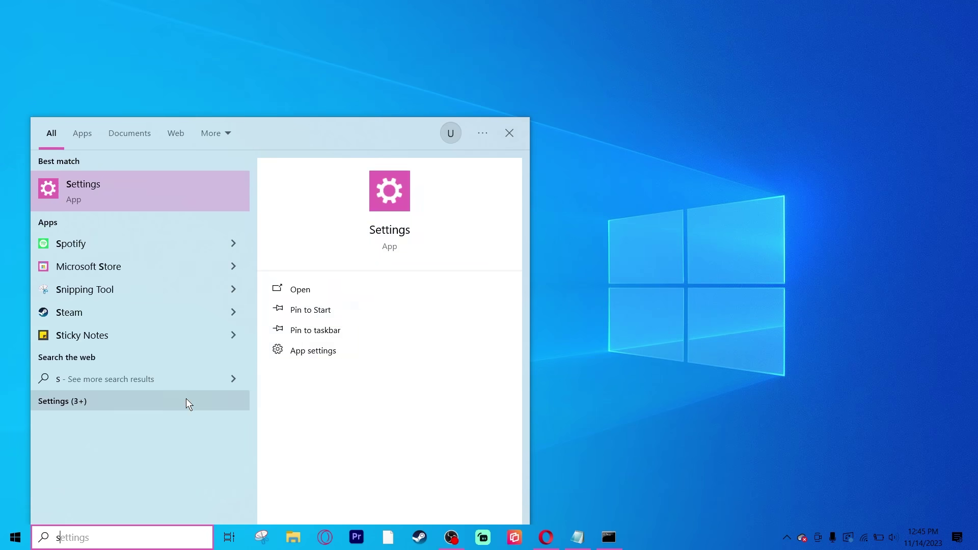
text(ervices)
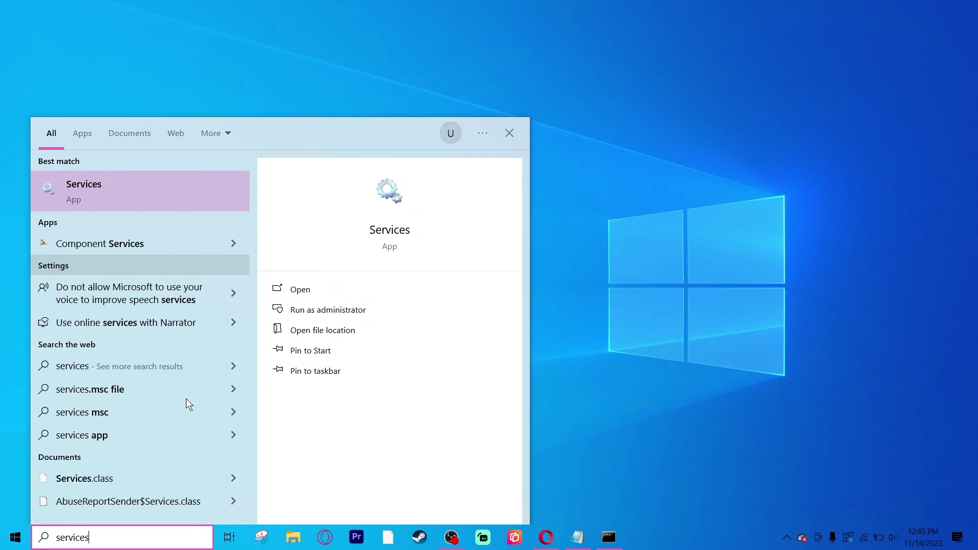
click(74, 186)
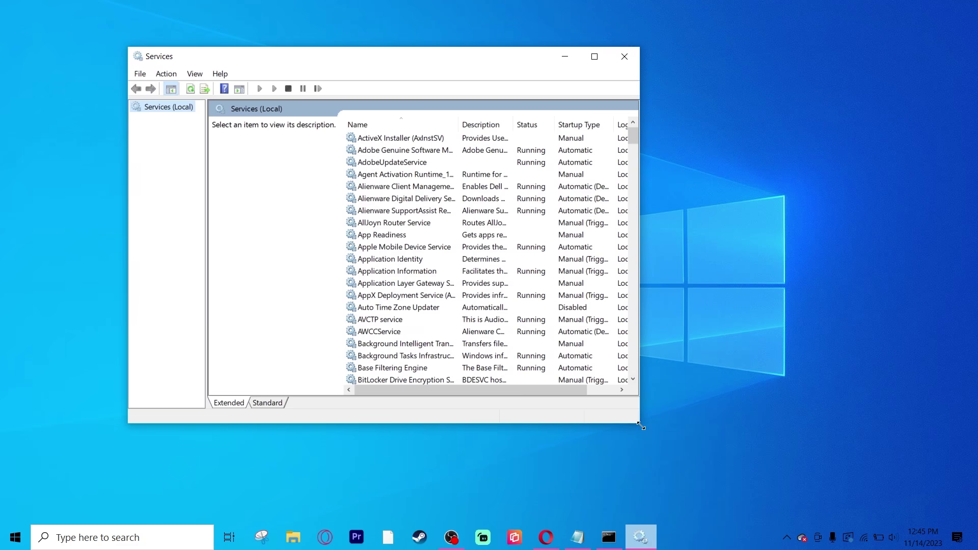
drag(652, 431, 772, 504)
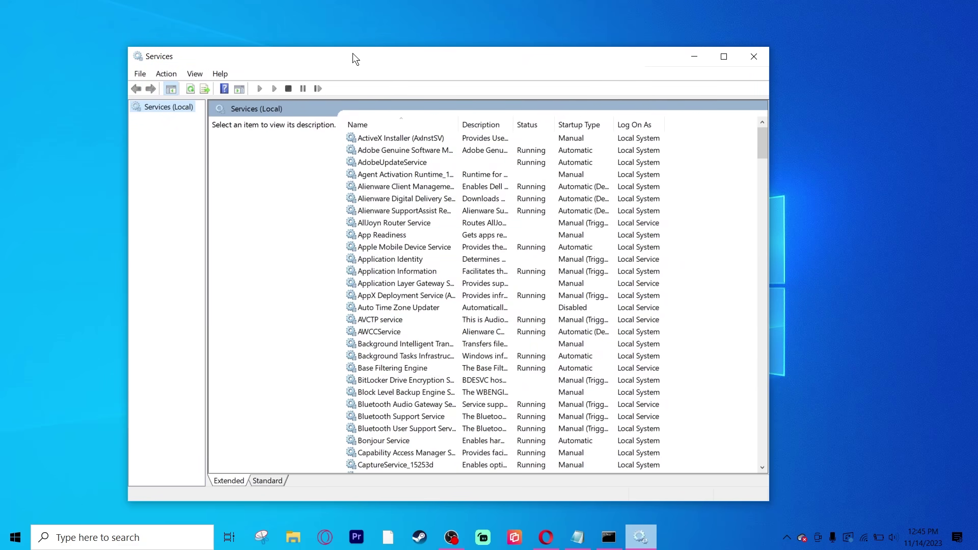
drag(352, 53, 339, 20)
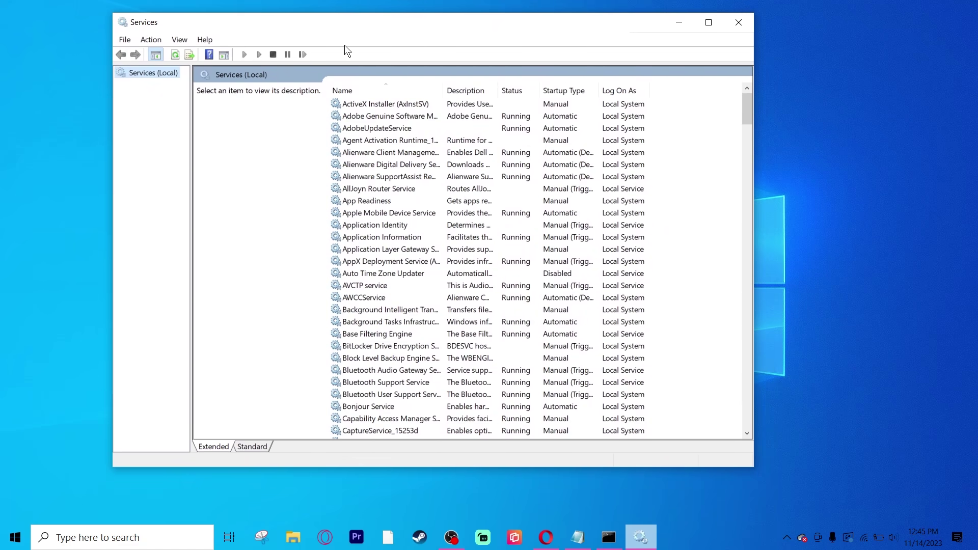
Jump to the services starting with W and scroll to Windows Update
click(285, 248)
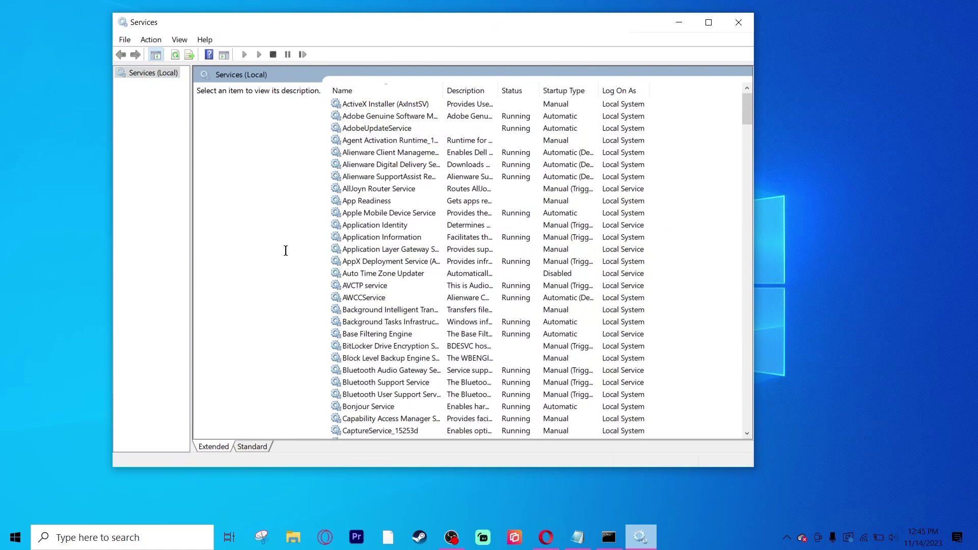
click(338, 224)
key(w)
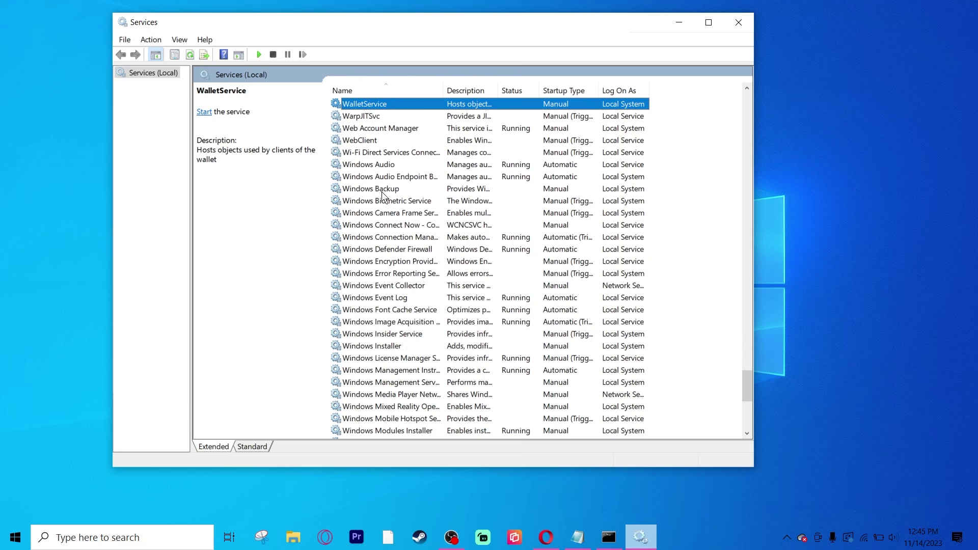
scroll(417, 363, down, 6)
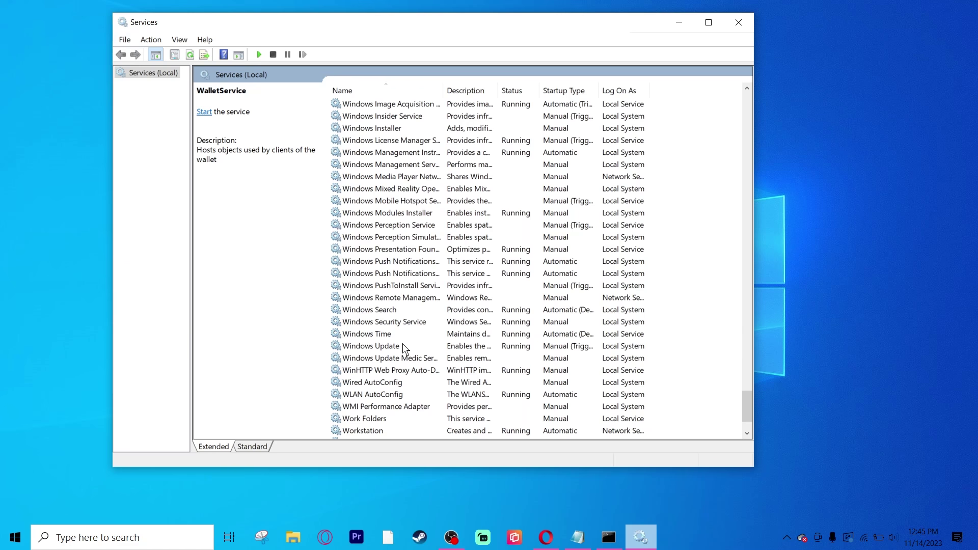
Set Windows Update's startup type to Automatic, stop and restart it, and apply
double_click(392, 346)
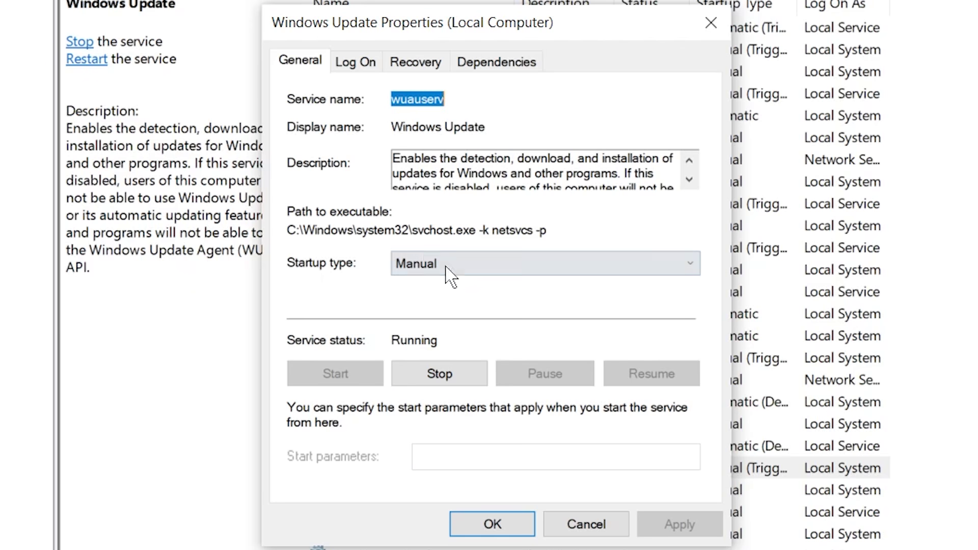
click(441, 268)
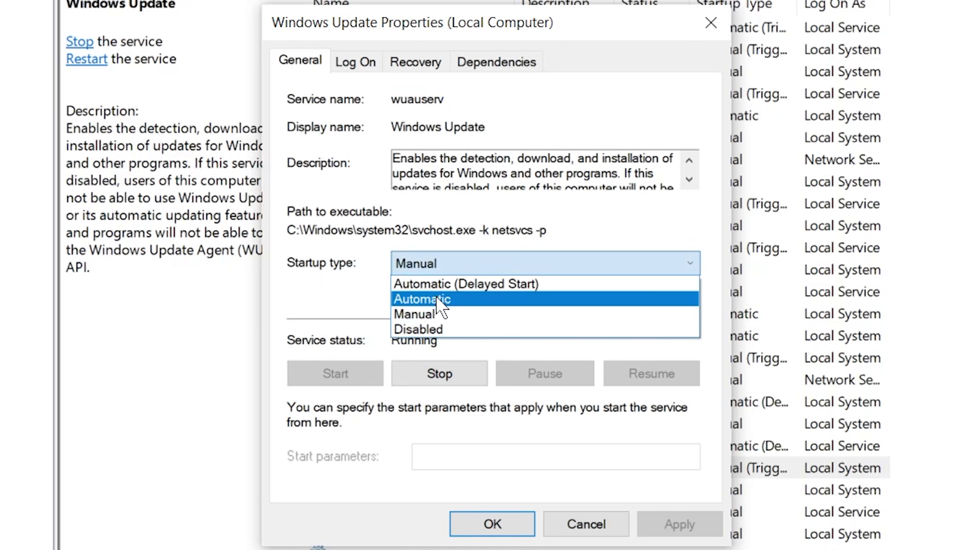
click(438, 299)
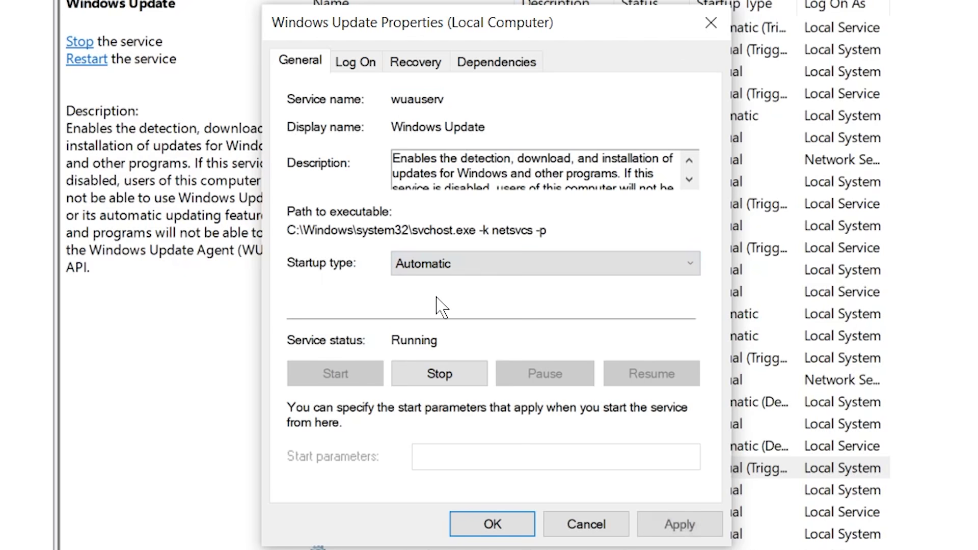
click(440, 375)
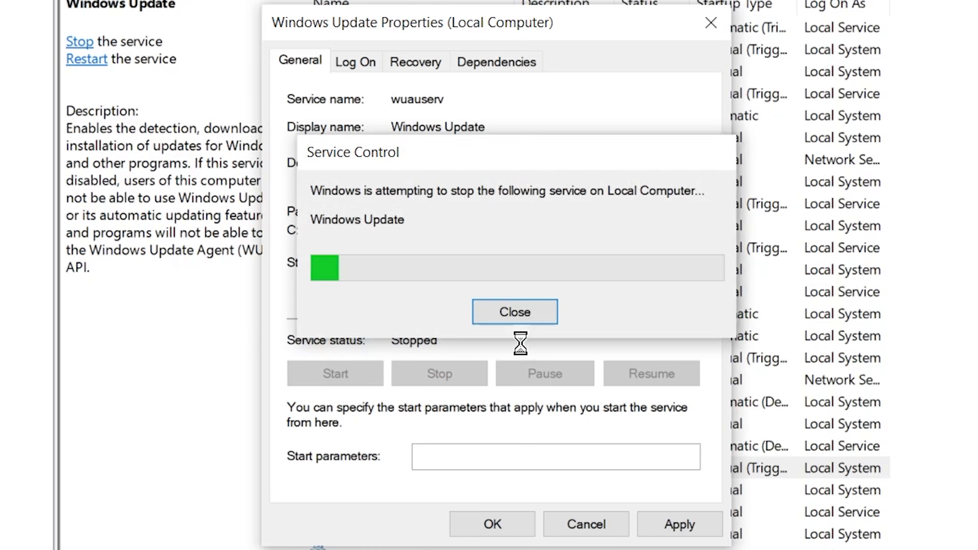
click(338, 375)
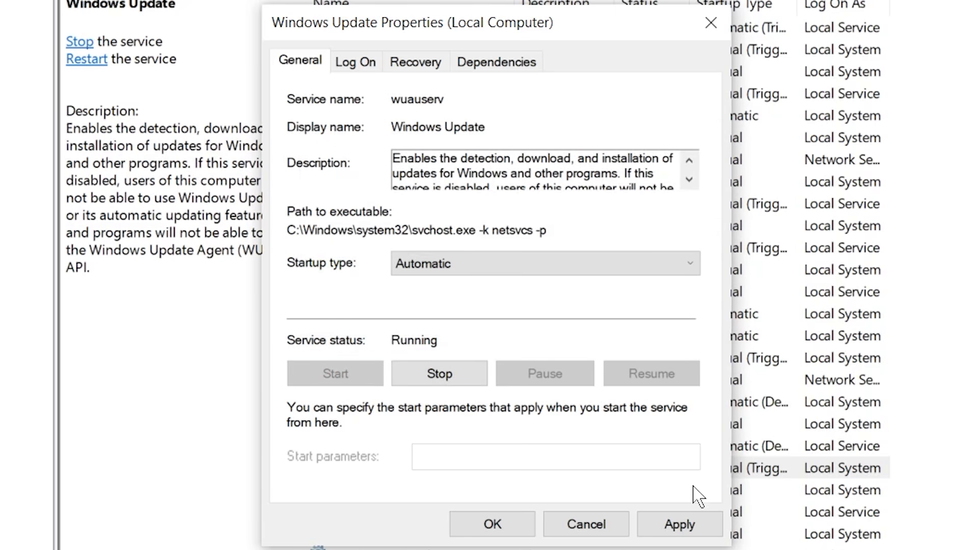
click(683, 523)
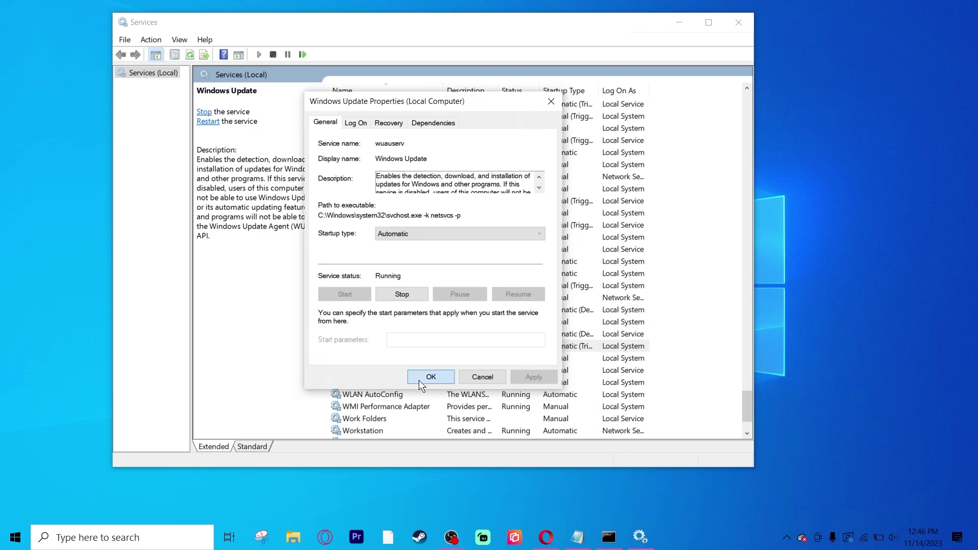
click(492, 524)
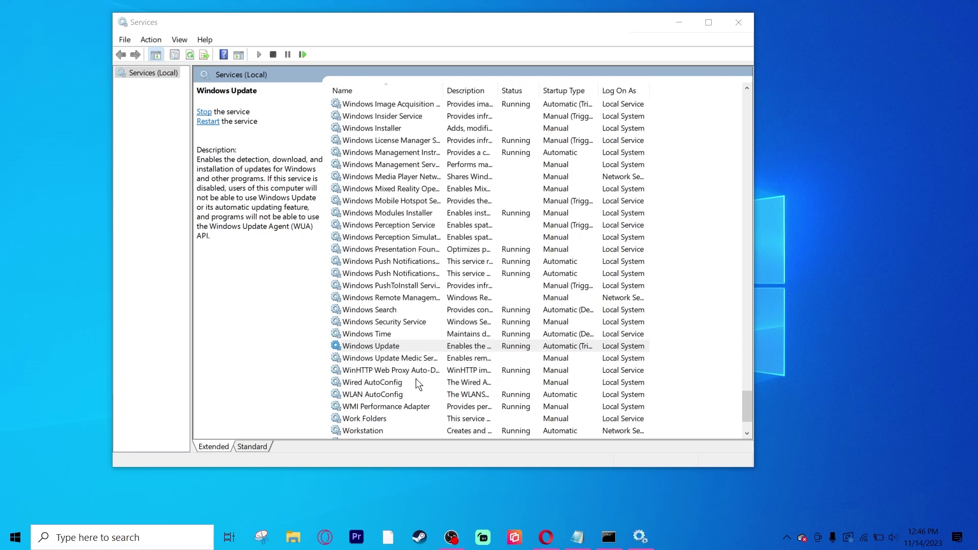
click(434, 462)
Jump to the M services and select Microsoft Store Install Service
click(399, 312)
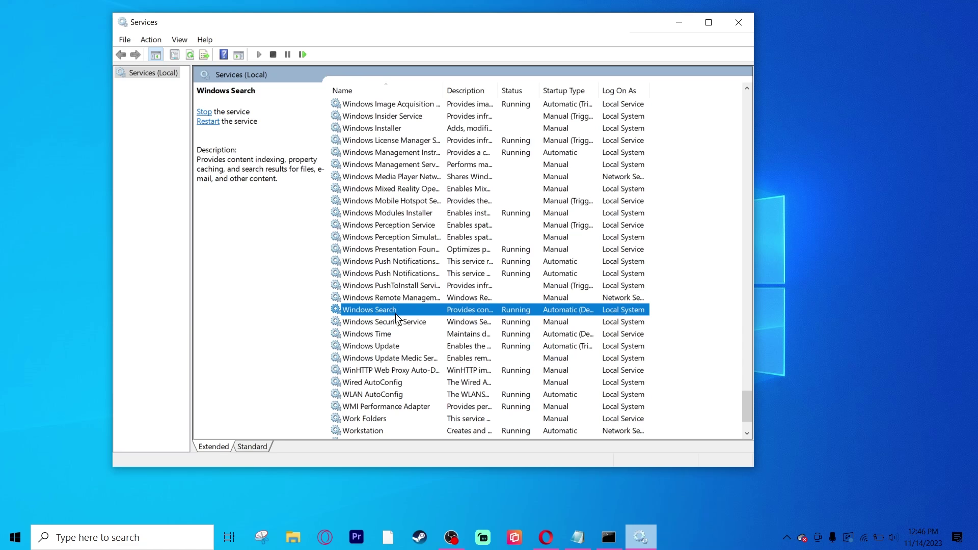
click(387, 201)
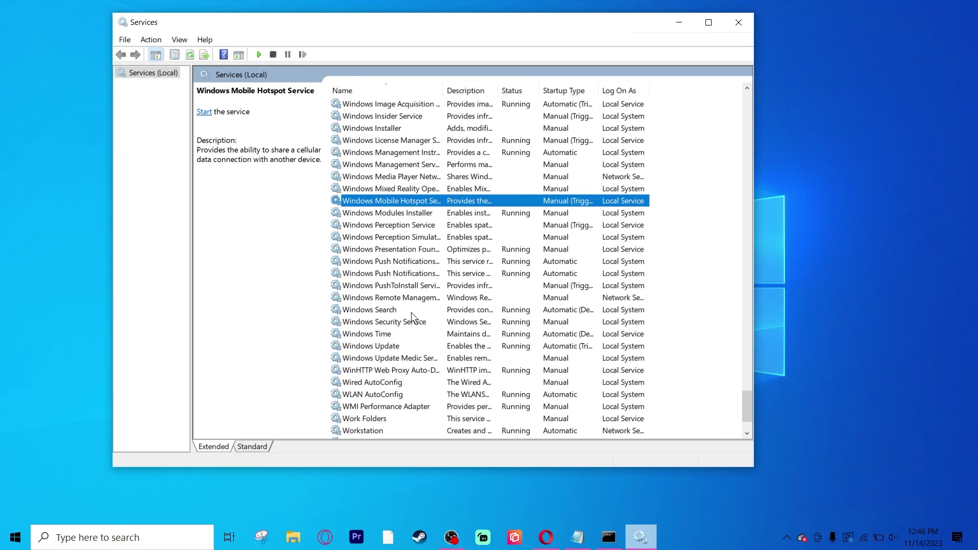
click(412, 322)
key(m)
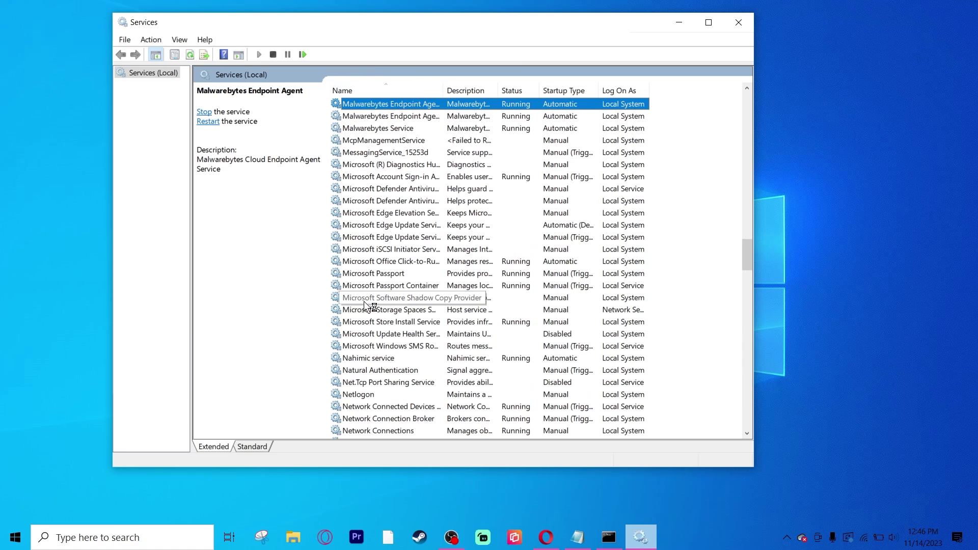
click(277, 320)
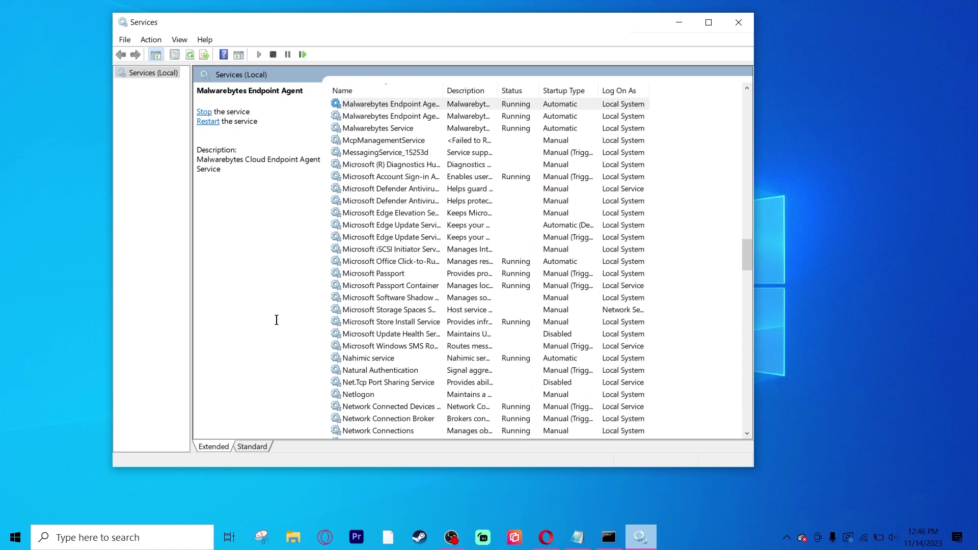
click(390, 321)
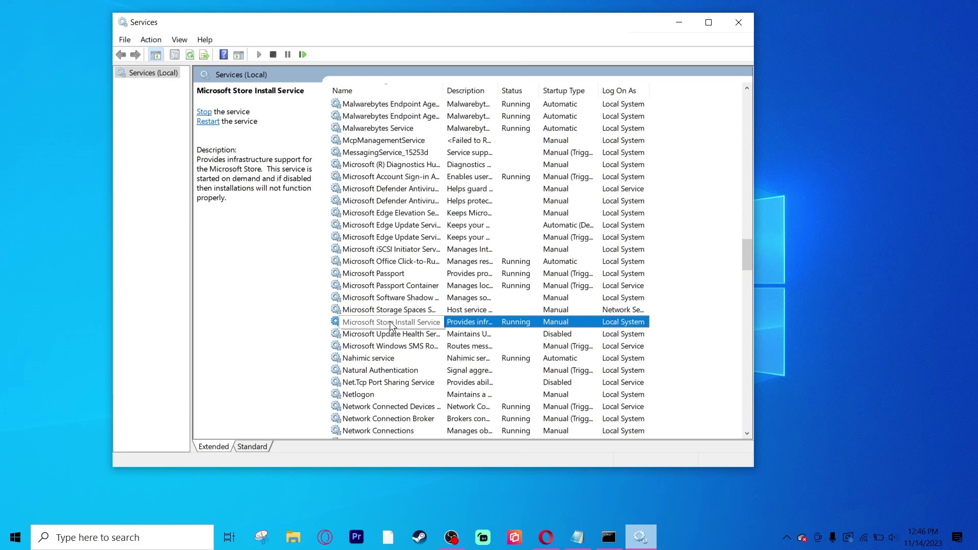
Set Microsoft Store Install Service to Automatic, restart it, apply, and close Services
double_click(389, 321)
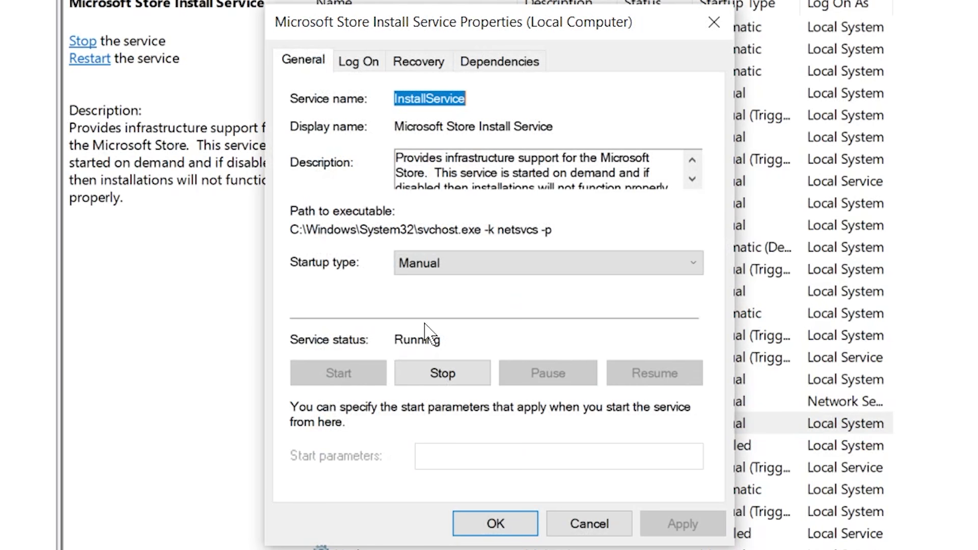
click(434, 270)
click(429, 297)
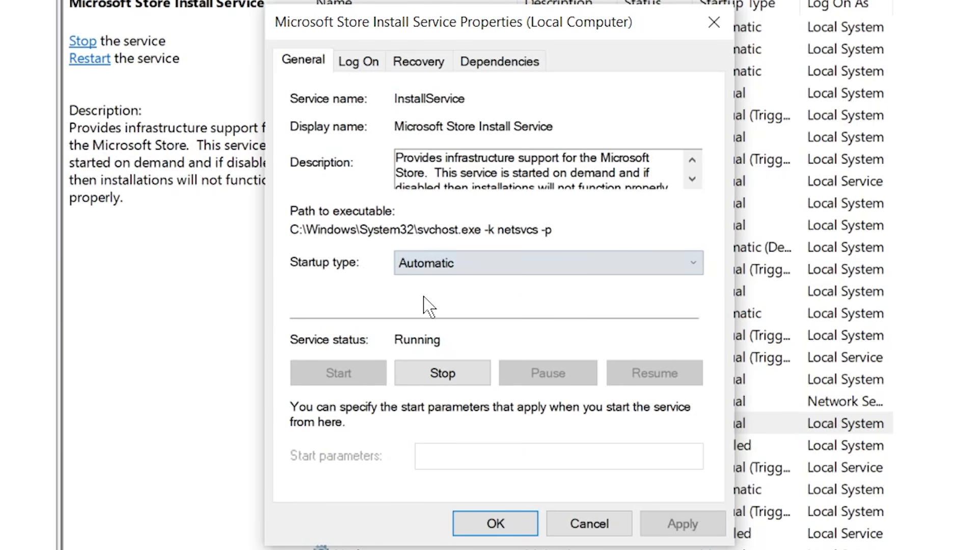
click(443, 378)
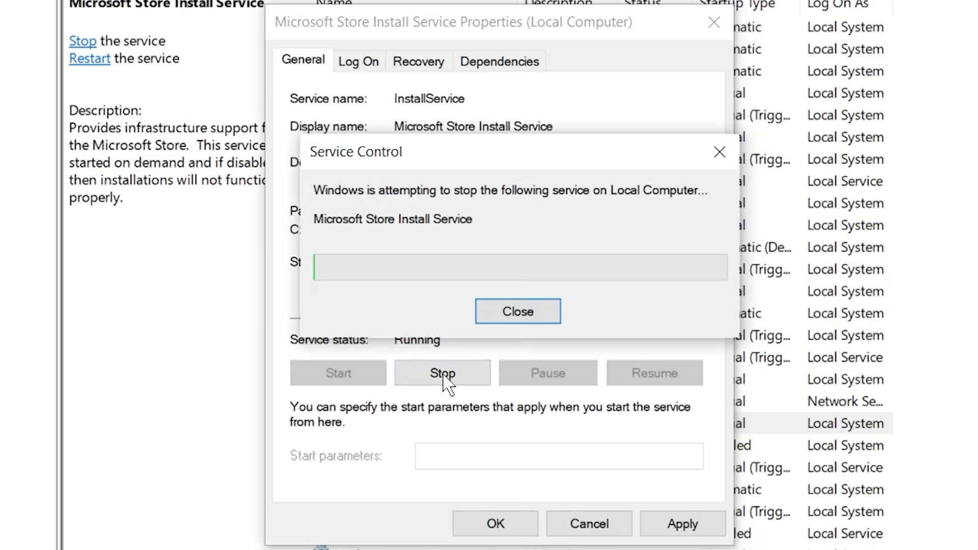
click(338, 376)
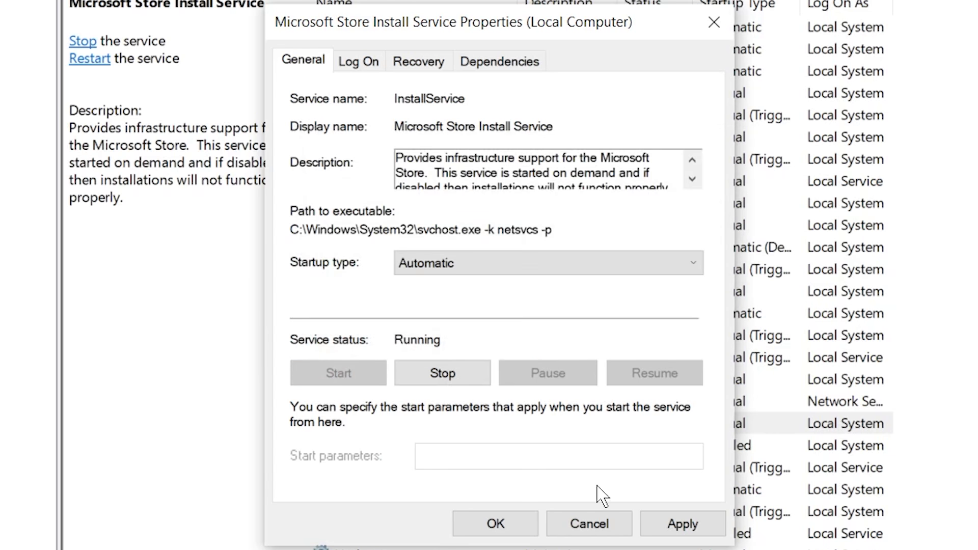
click(667, 524)
click(496, 525)
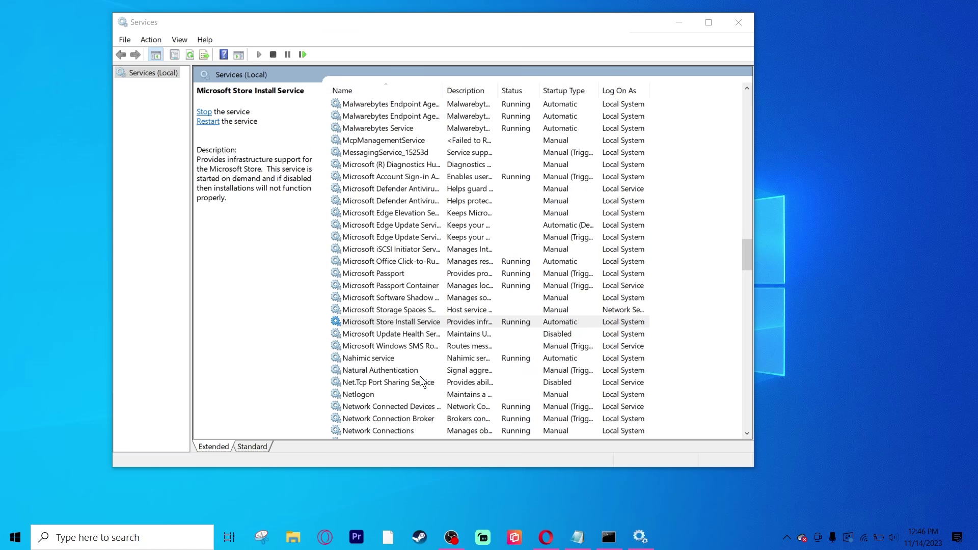
click(739, 22)
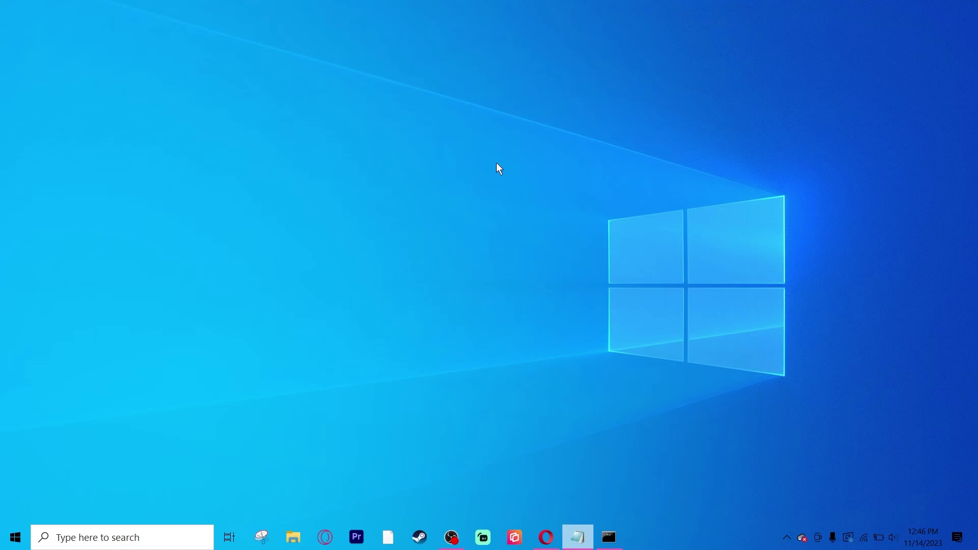
Search 'store' and open the Microsoft Store app's settings page from its context menu
click(112, 539)
text(store)
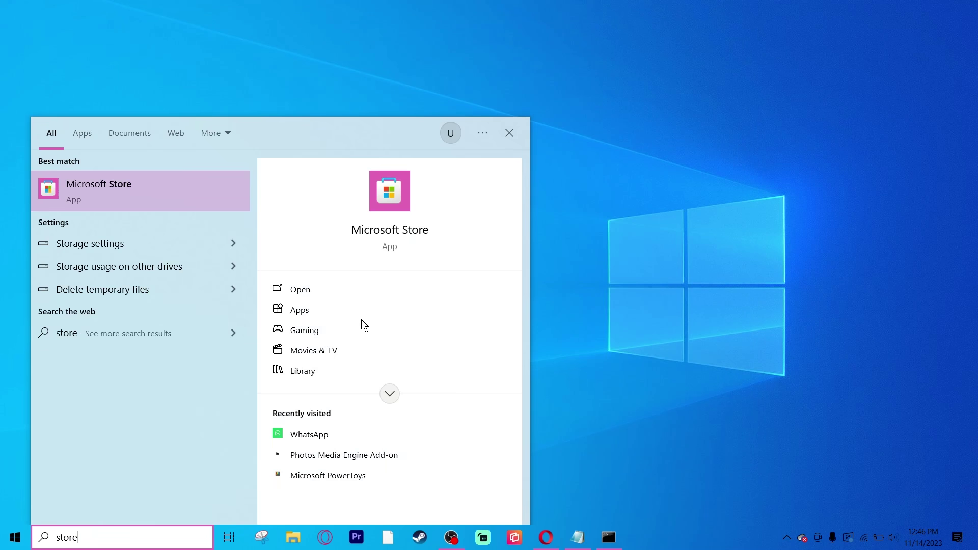
right_click(99, 126)
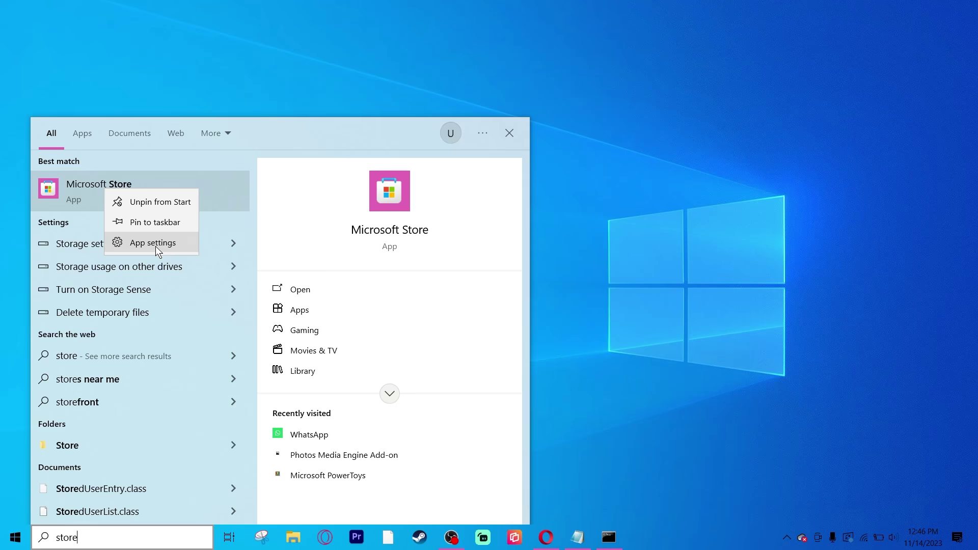
click(351, 354)
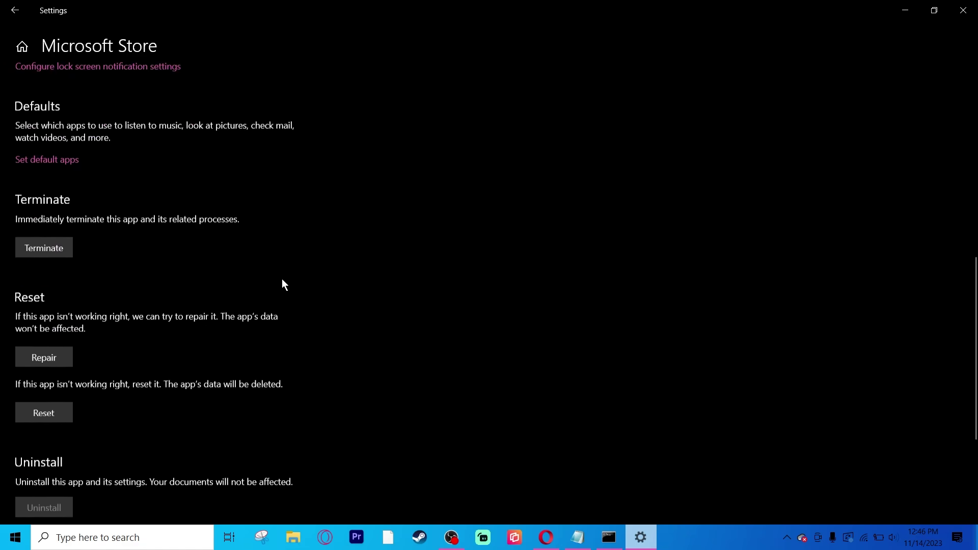
Terminate, repair, and reset the Microsoft Store app, then close Settings
scroll(282, 280, down, 2)
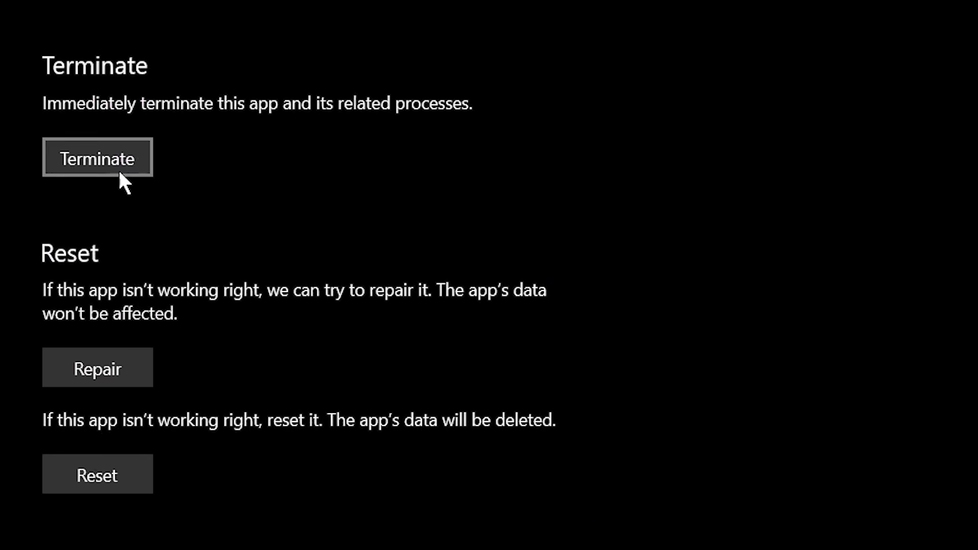
click(110, 160)
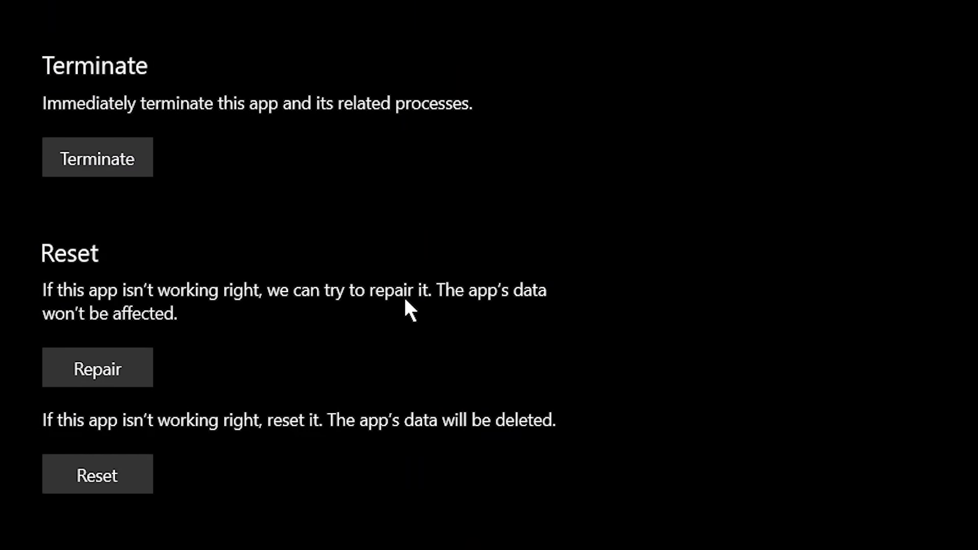
click(82, 368)
click(108, 478)
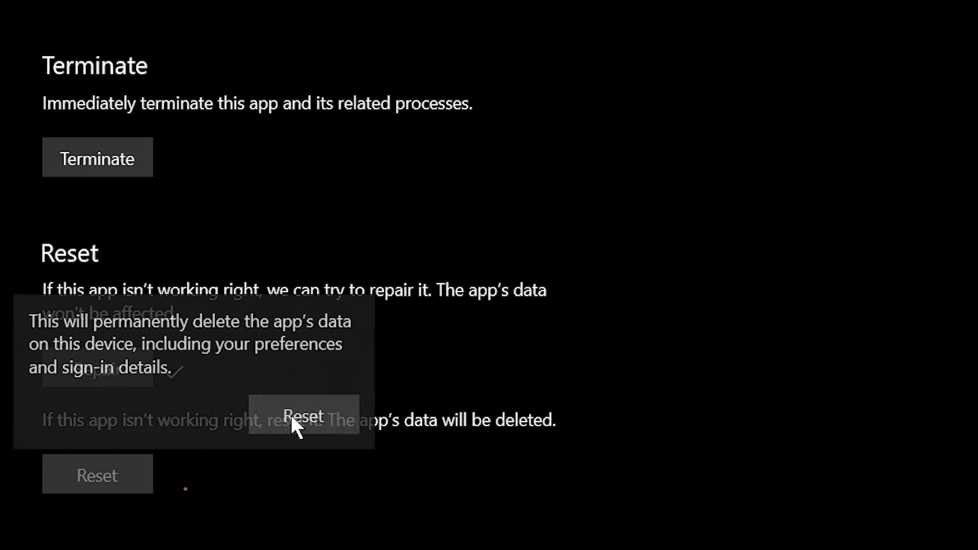
click(297, 414)
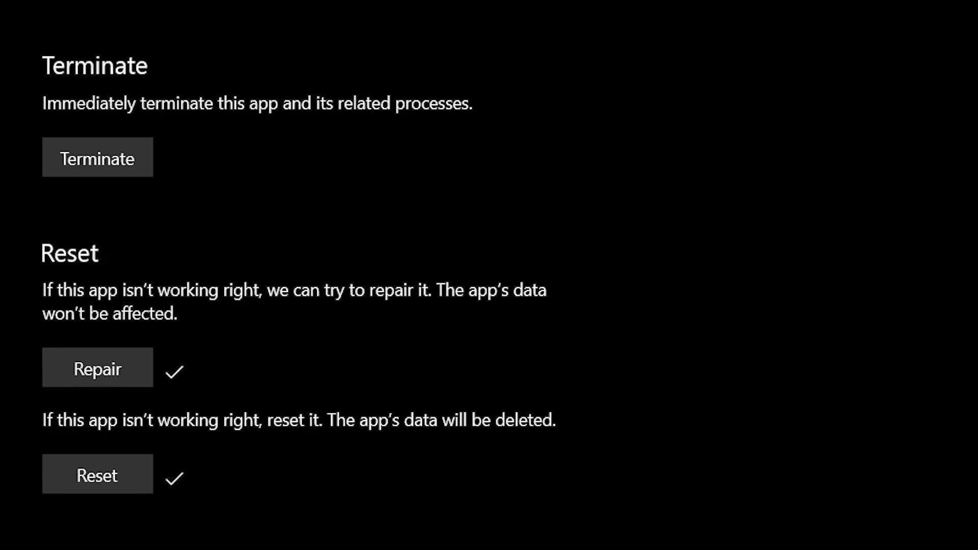
click(963, 13)
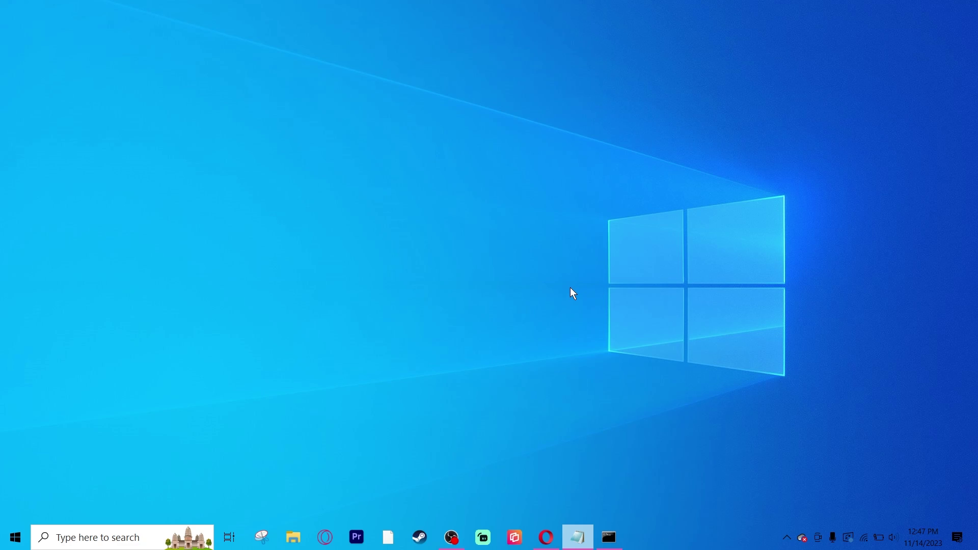
Close Command Prompt with Alt+F4 and launch Windows PowerShell from search as administrator
click(609, 538)
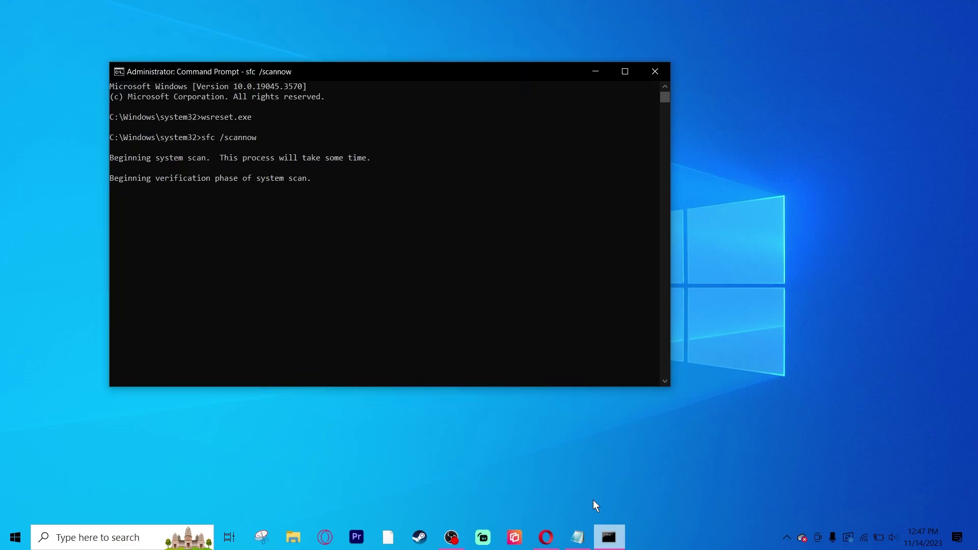
key(alt+F4)
click(125, 538)
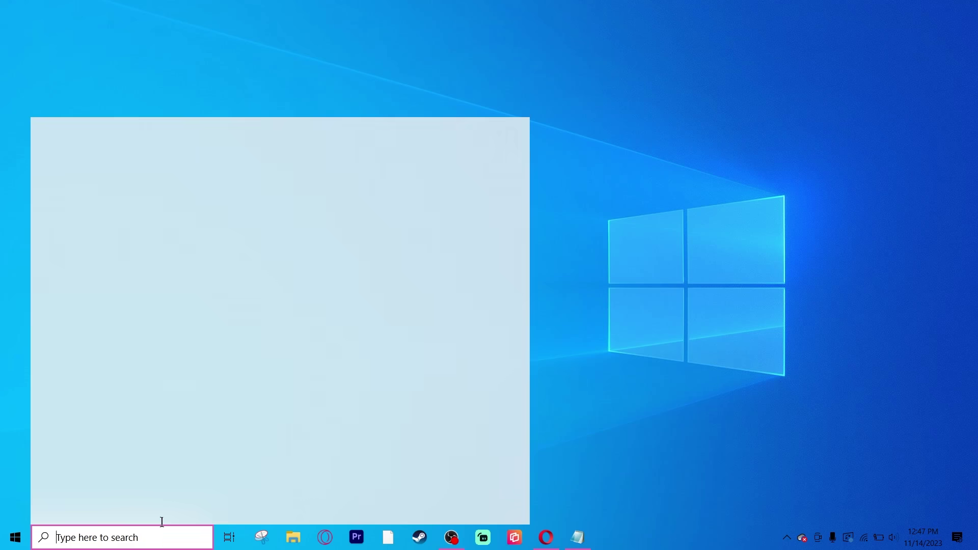
text(power)
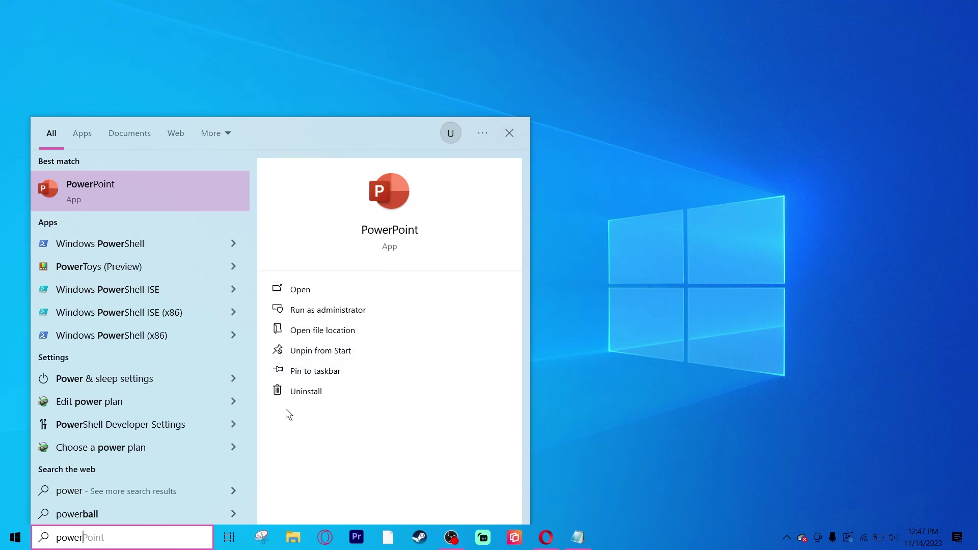
text(shell)
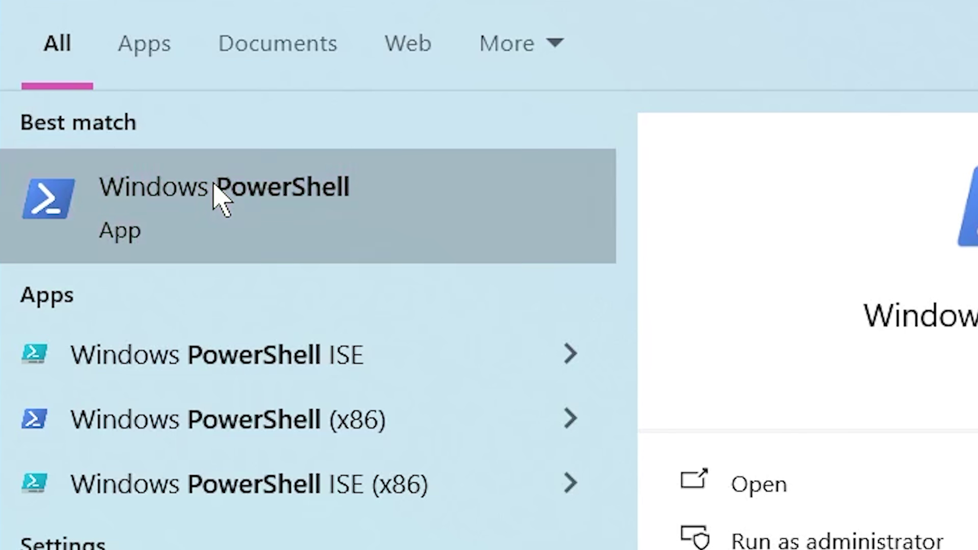
right_click(107, 183)
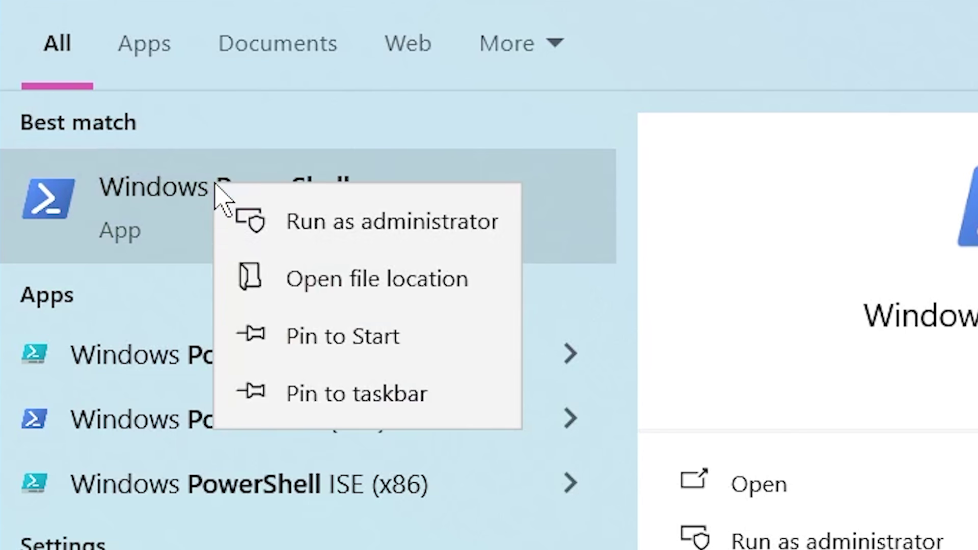
click(427, 233)
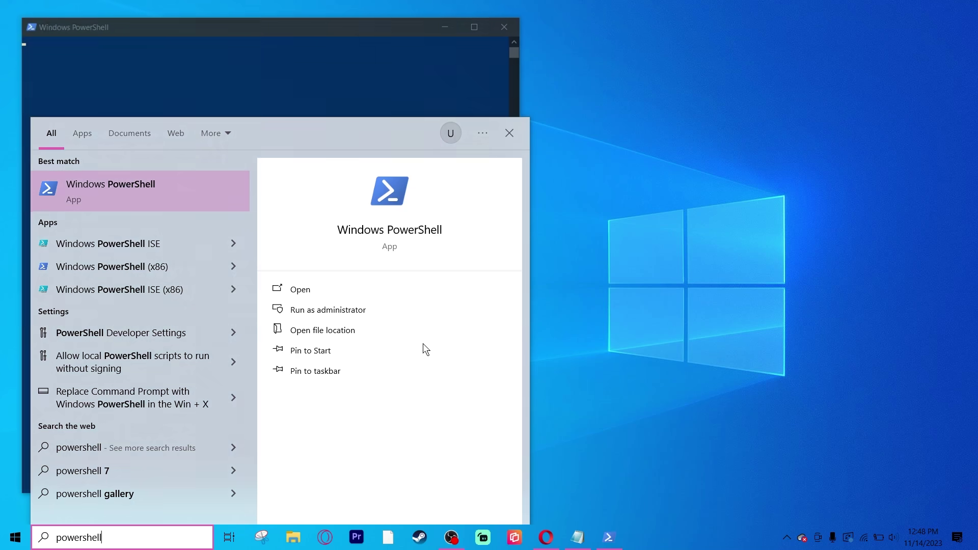
click(111, 95)
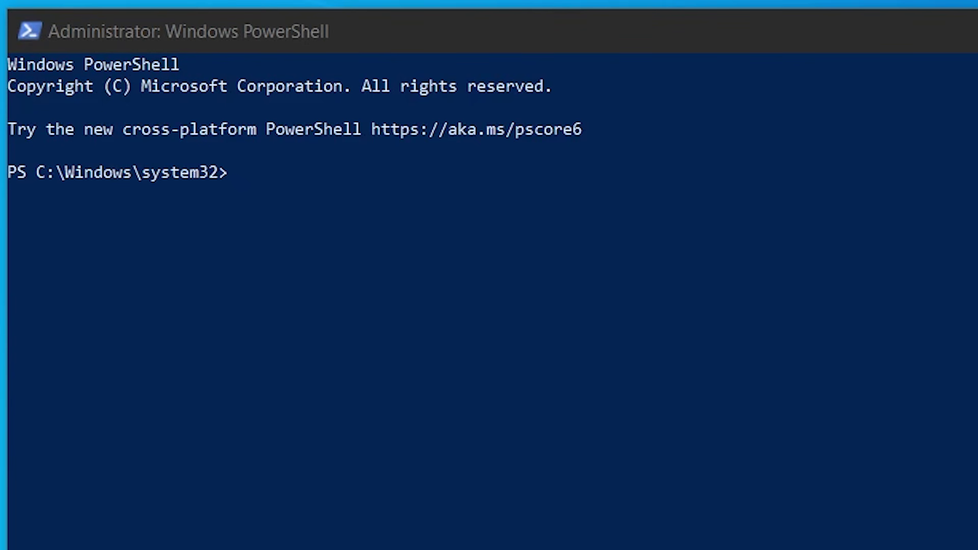
Run 'Get-AppxPackage -alluser WindowsStore | Remove-Appxpackage' to remove the Store package
click(256, 188)
click(239, 182)
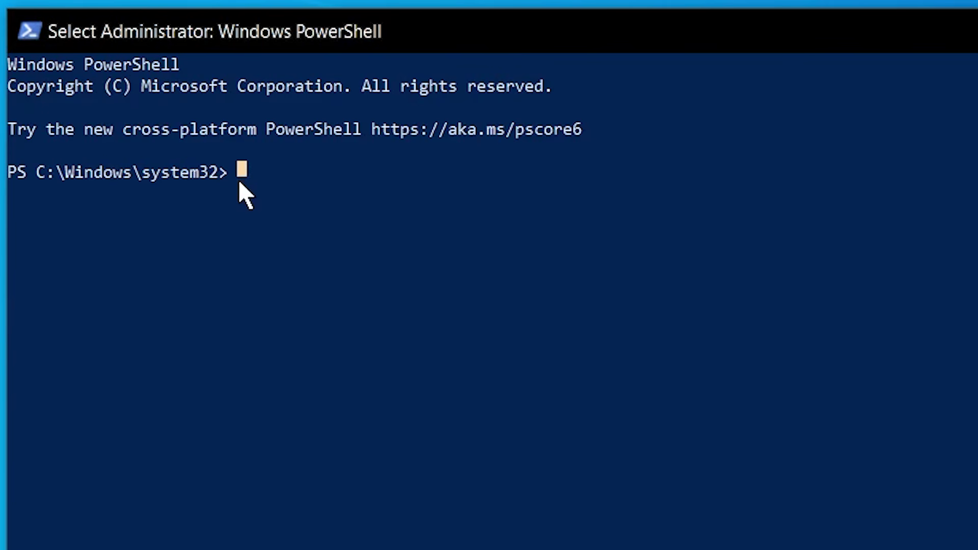
right_click(492, 204)
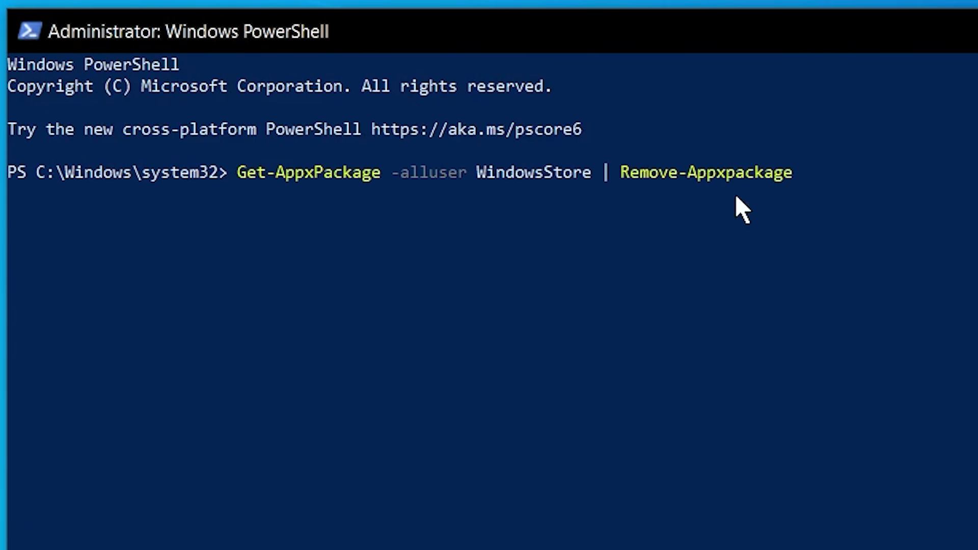
key(Return)
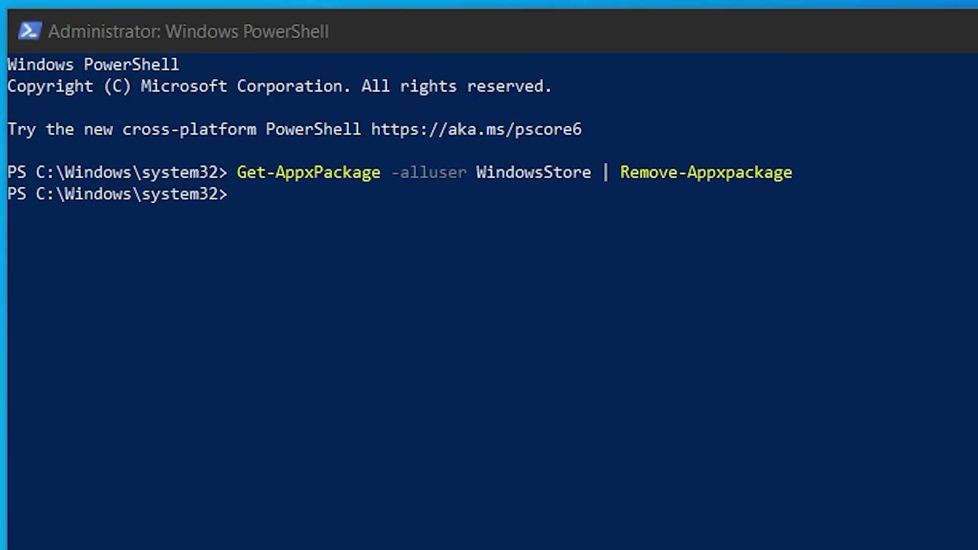
Run the Add-AppxPackage command to re-register Microsoft.WindowsStore for all users from AppXManifest.xml
click(241, 198)
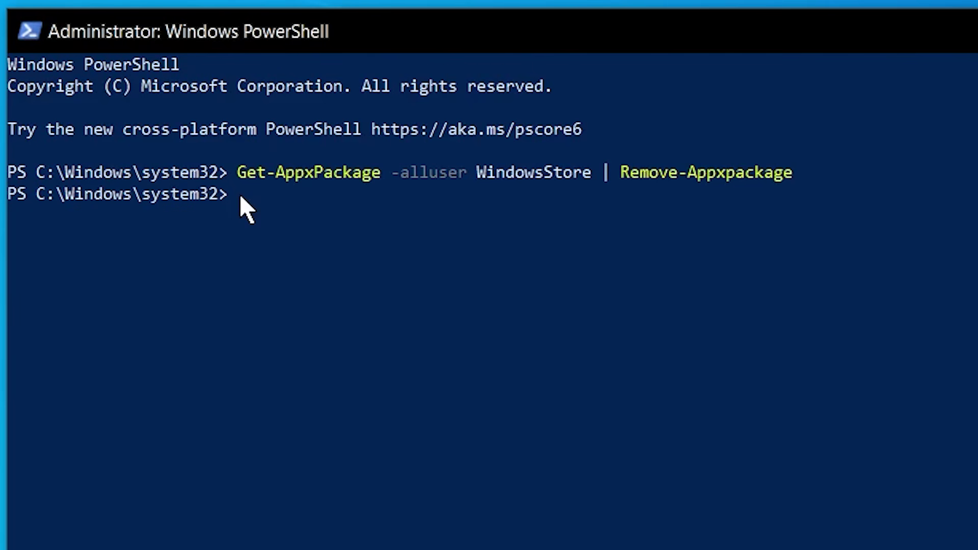
click(237, 199)
right_click(387, 275)
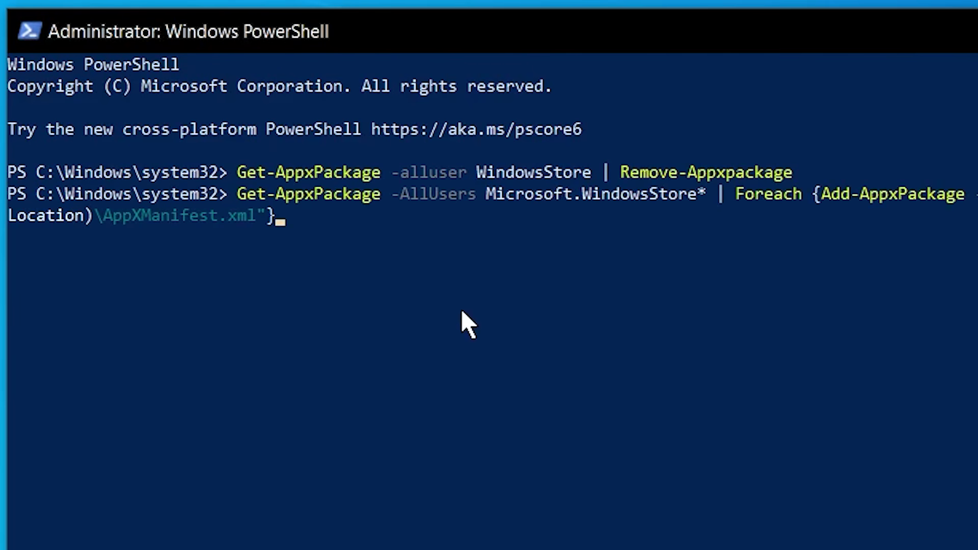
key(Return)
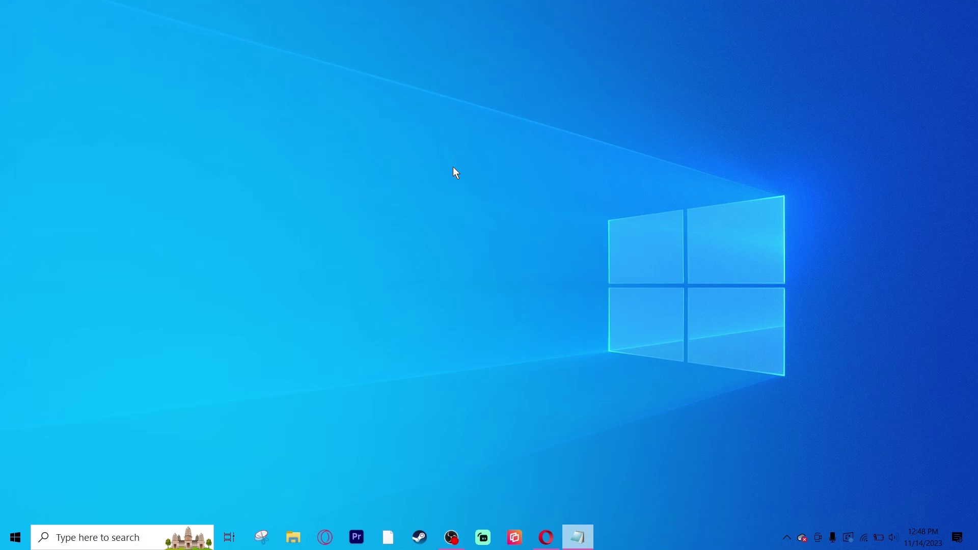
Move focus to the empty Windows 10 desktop
click(465, 212)
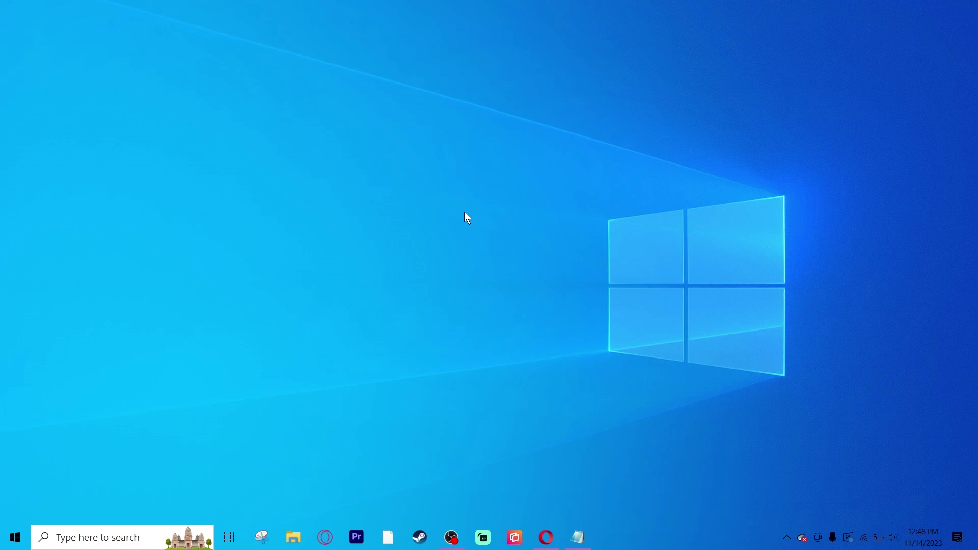